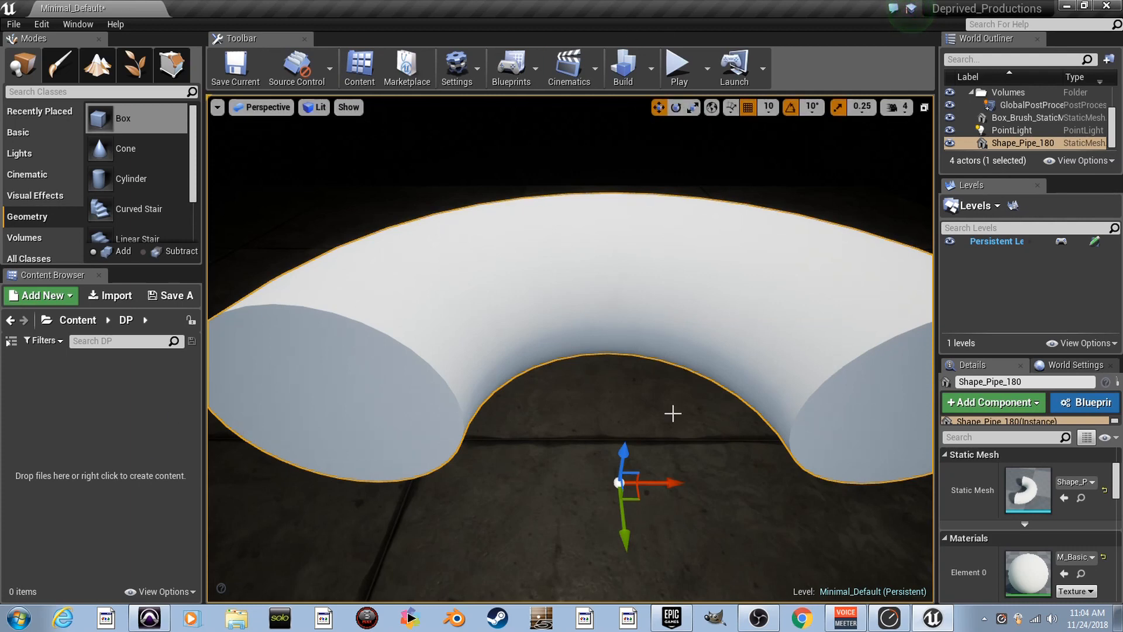
Create a new material named Test in the DP content folder
left_click_drag(673, 414, 368, 446)
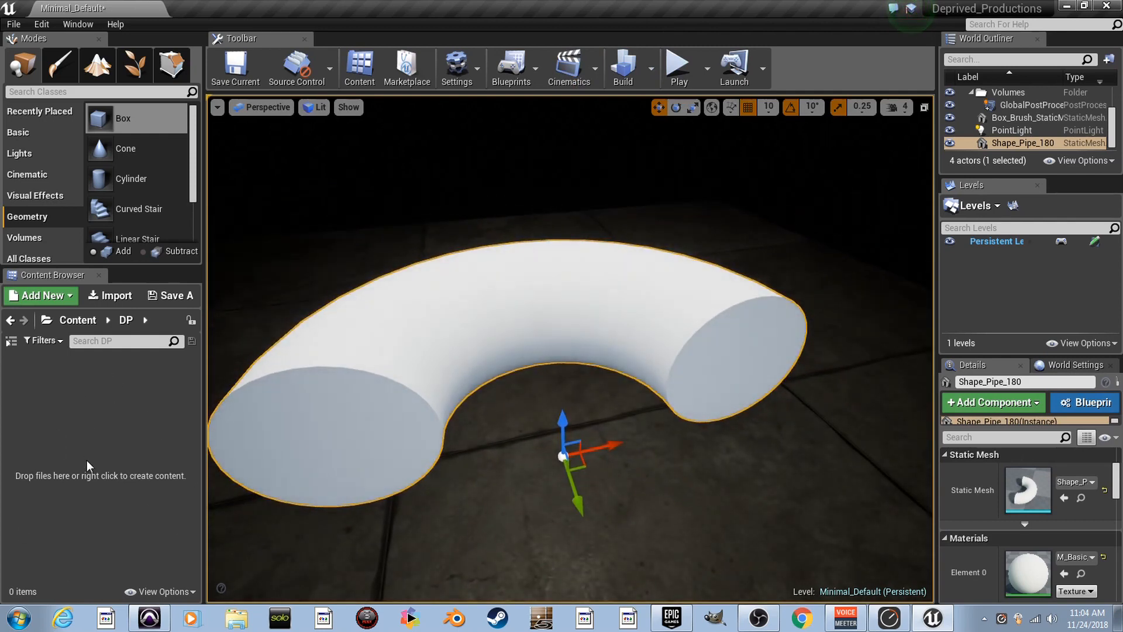
left_click(77, 320)
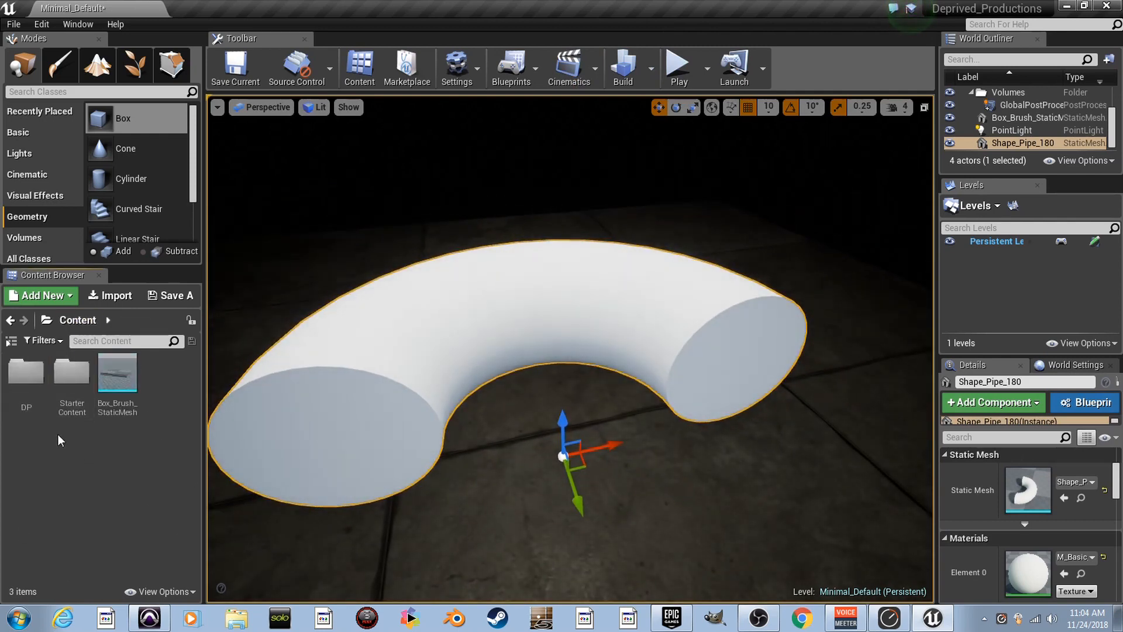
double_click(31, 401)
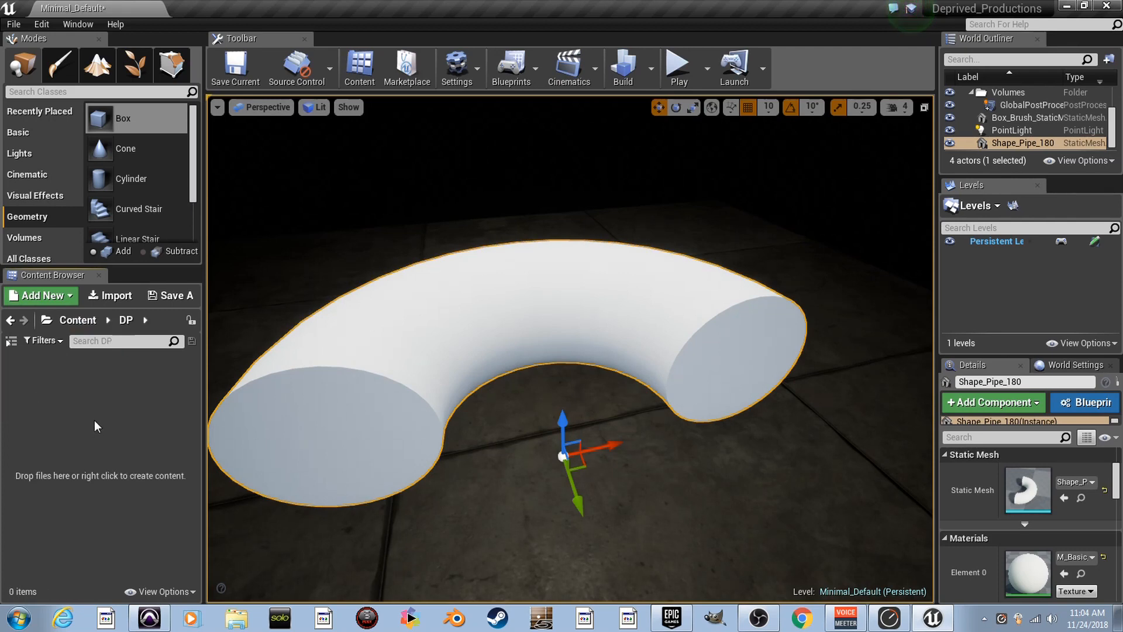
right_click(69, 402)
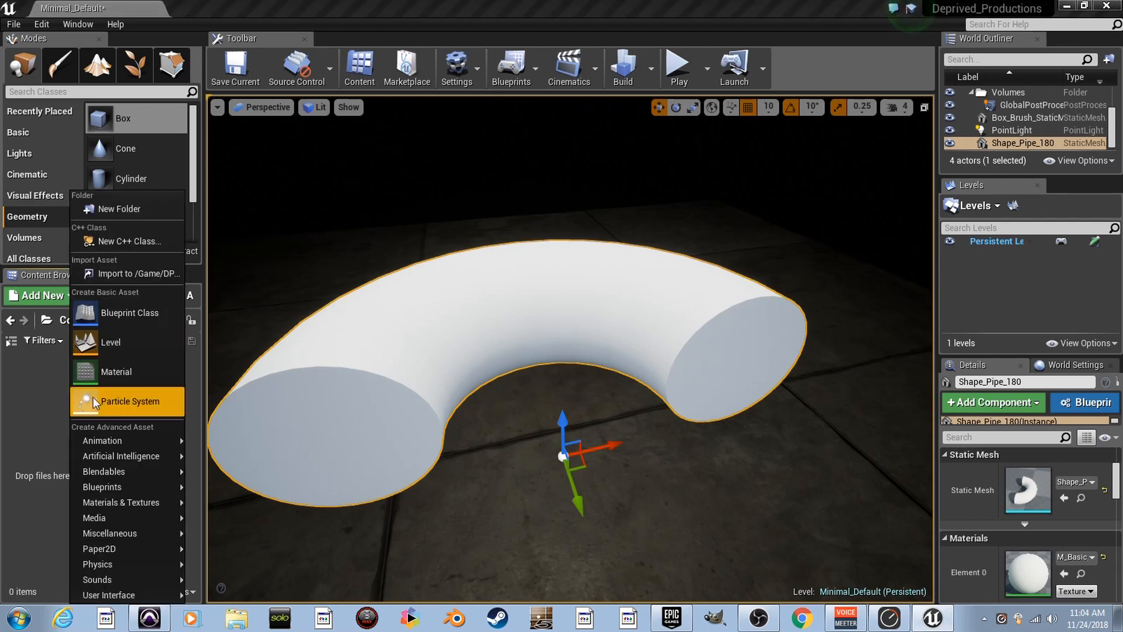
left_click(156, 370)
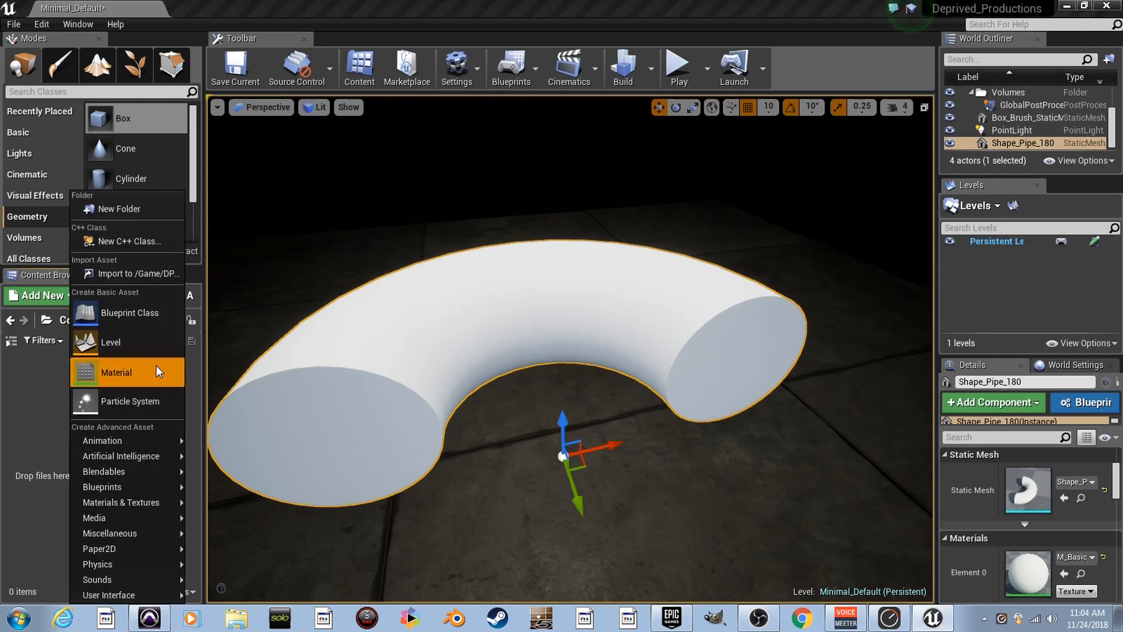
key("BackSpace")
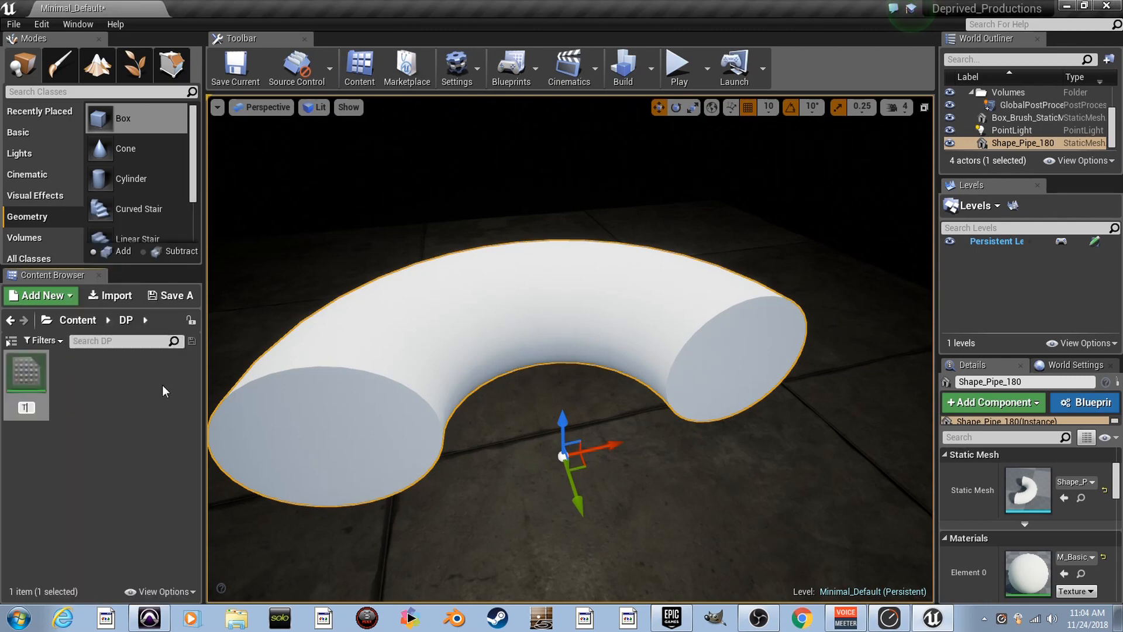
type("Test")
key("Return")
left_click(140, 379)
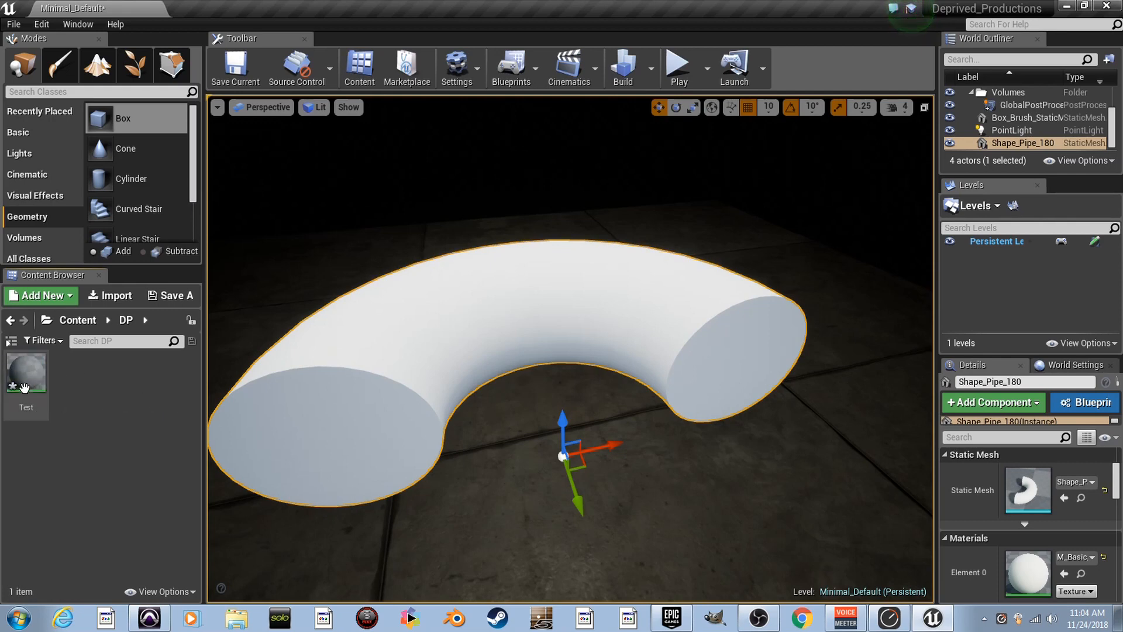
Apply the Test material to the half-ring pipe mesh in the level
left_click_drag(25, 388, 490, 332)
mouse_move(490, 333)
right_mouse_down()
mouse_move(438, 329)
mouse_move(527, 337)
mouse_move(485, 316)
right_mouse_up()
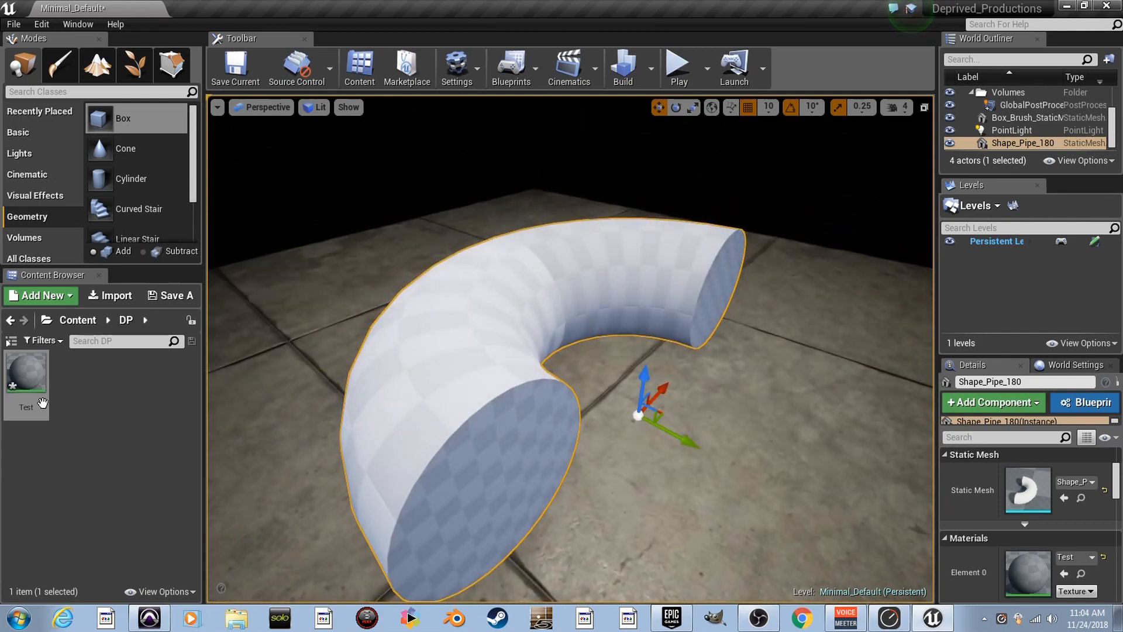
right_click_drag(306, 356, 272, 343)
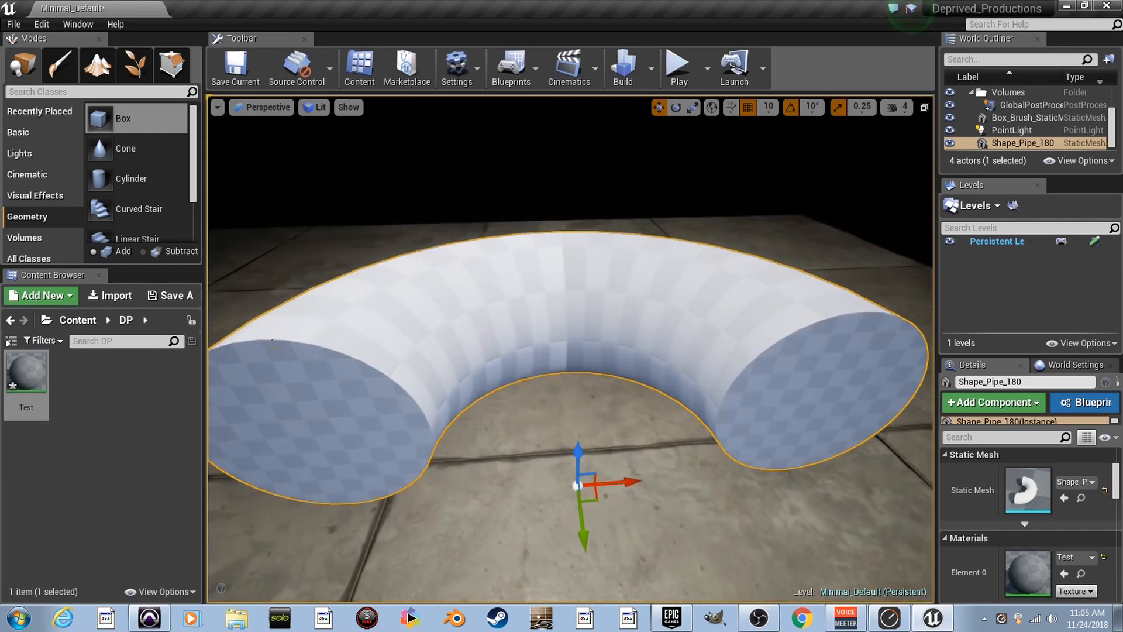
Open the Test material for editing and shift its main material node slightly sideways in the graph
double_click(27, 383)
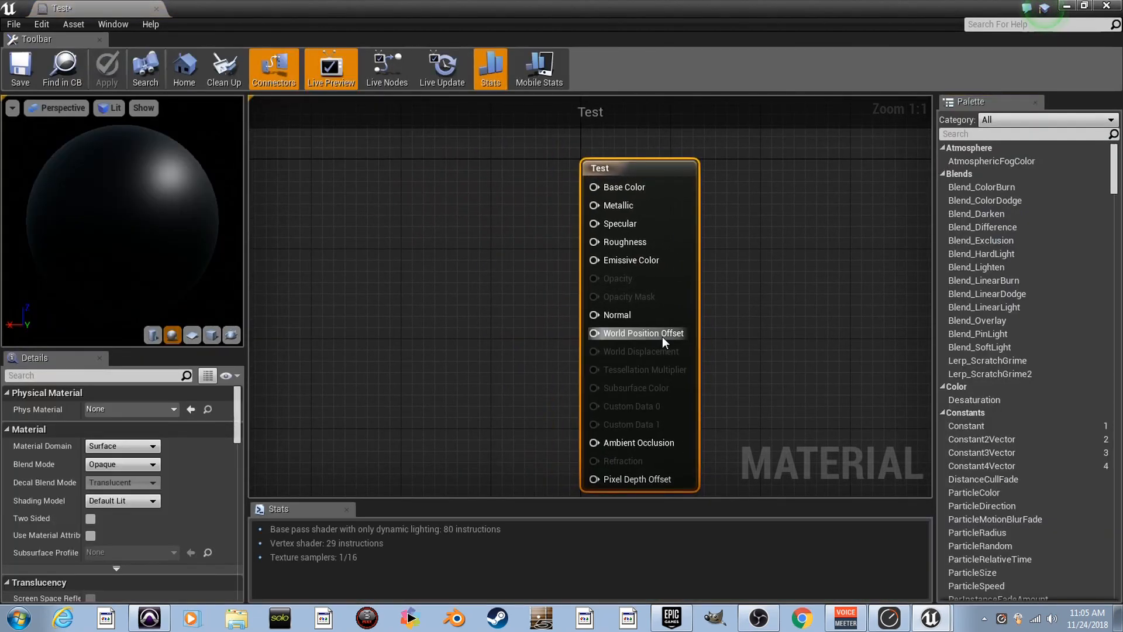
right_click_drag(695, 275, 670, 279)
left_click_drag(646, 234, 694, 237)
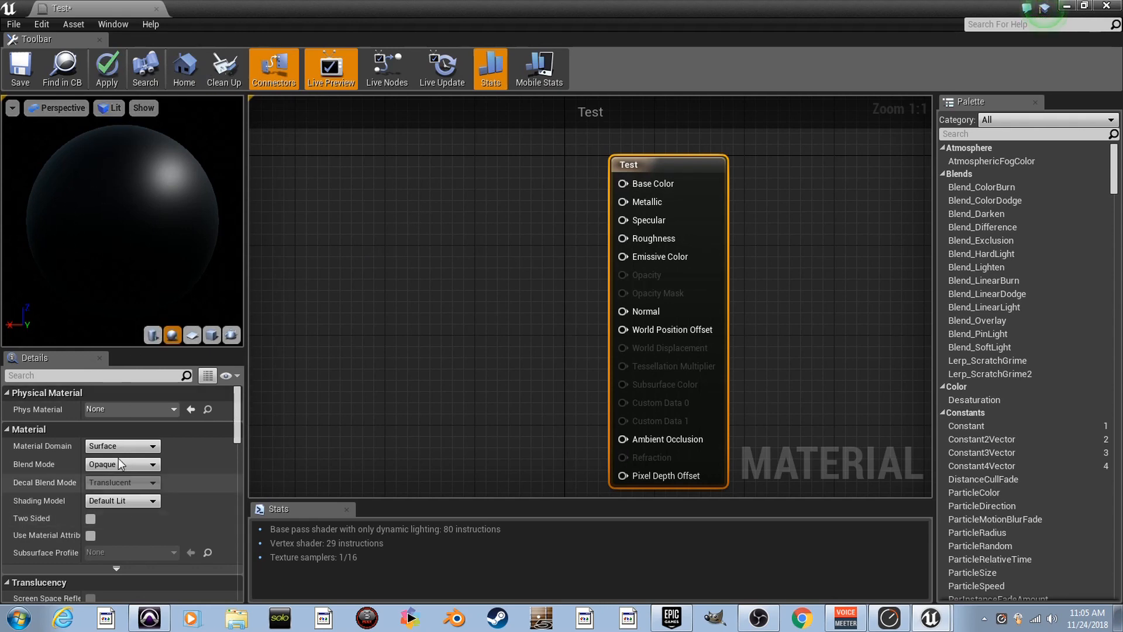
Add a Constant3Vector node beside the main material node and connect it to the Base Color input
scroll(639, 198, "up", 7)
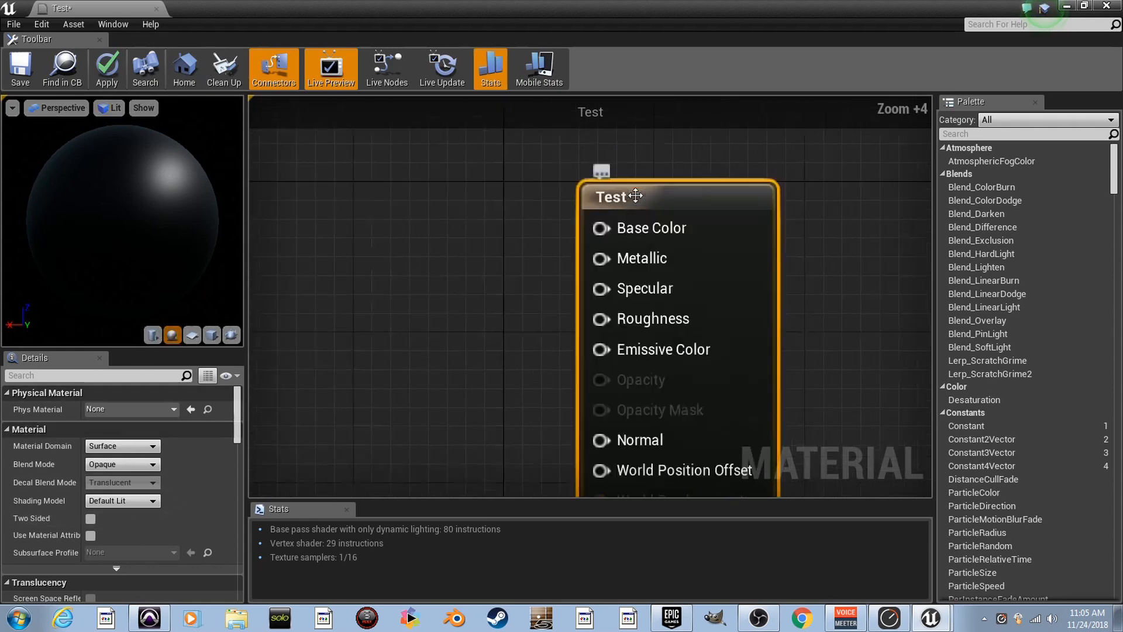
scroll(652, 223, "down", 8)
scroll(654, 230, "up", 8)
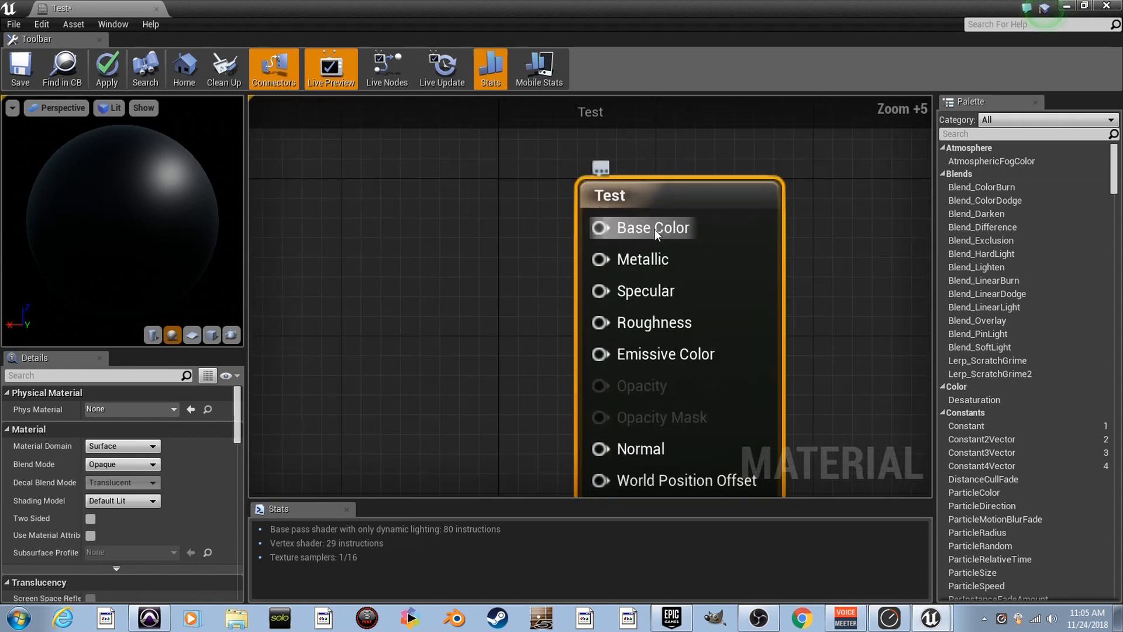
scroll(602, 294, "down", 1)
right_click_drag(595, 294, 657, 320)
left_click_drag(671, 279, 526, 275)
left_click(481, 318)
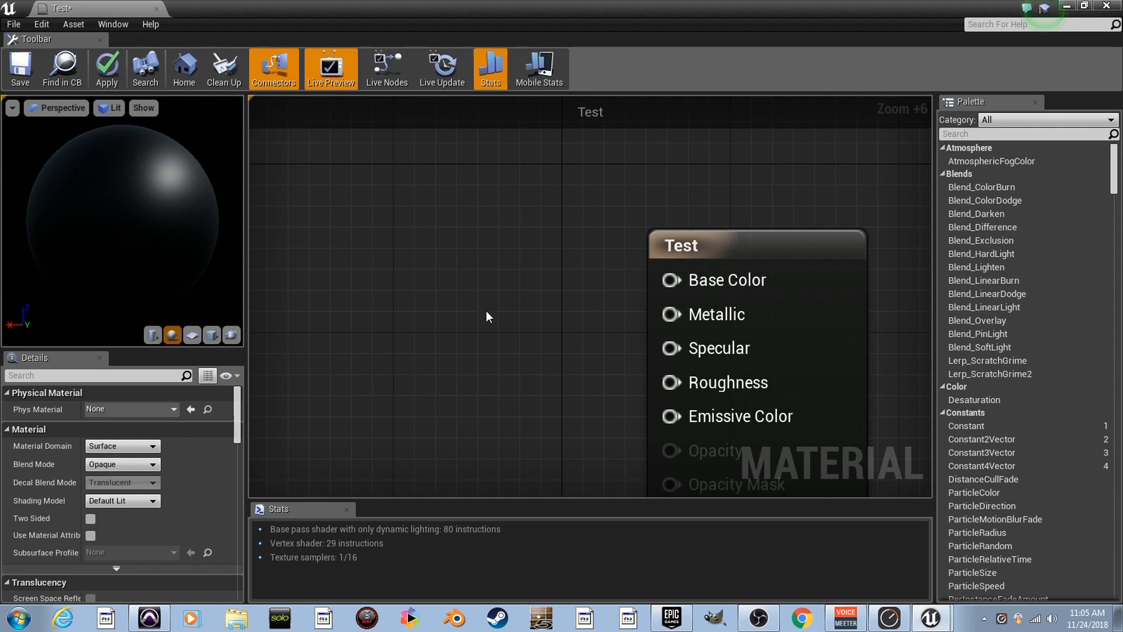
left_click(374, 260)
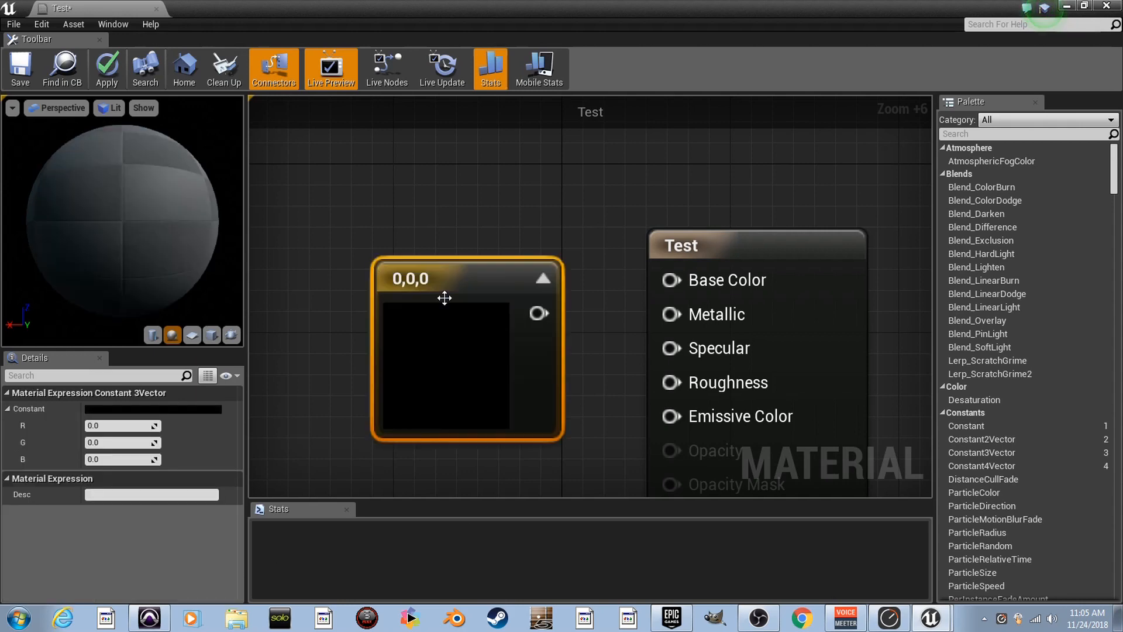
left_click_drag(443, 296, 401, 271)
left_click_drag(495, 281, 672, 280)
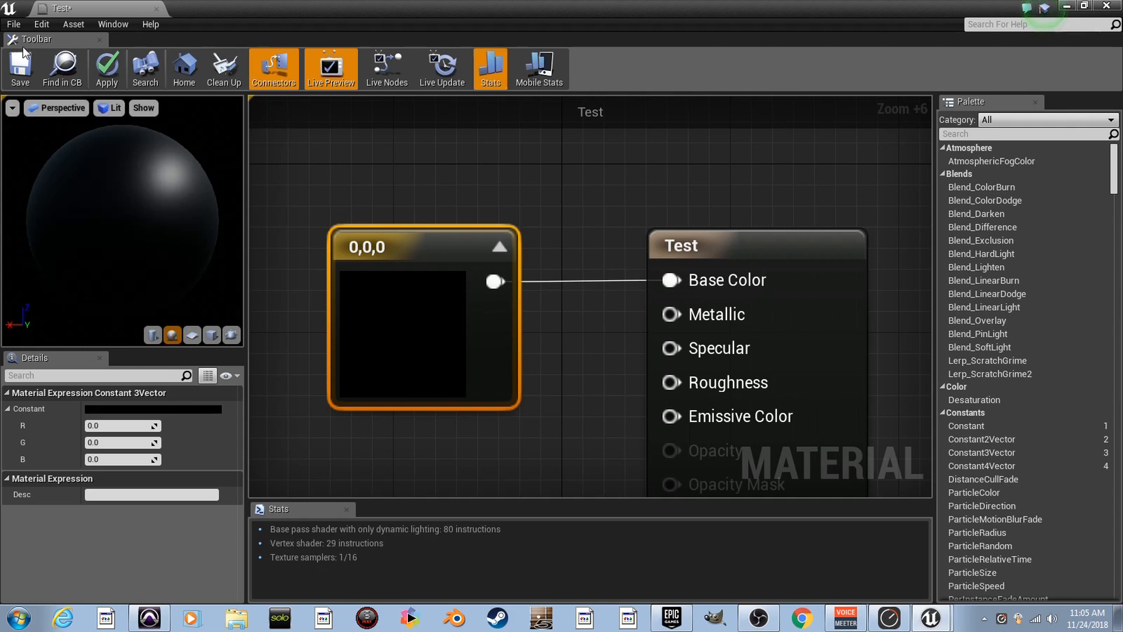
Save the Test material and close its editor to check the pipe in the level
key("ctrl+s")
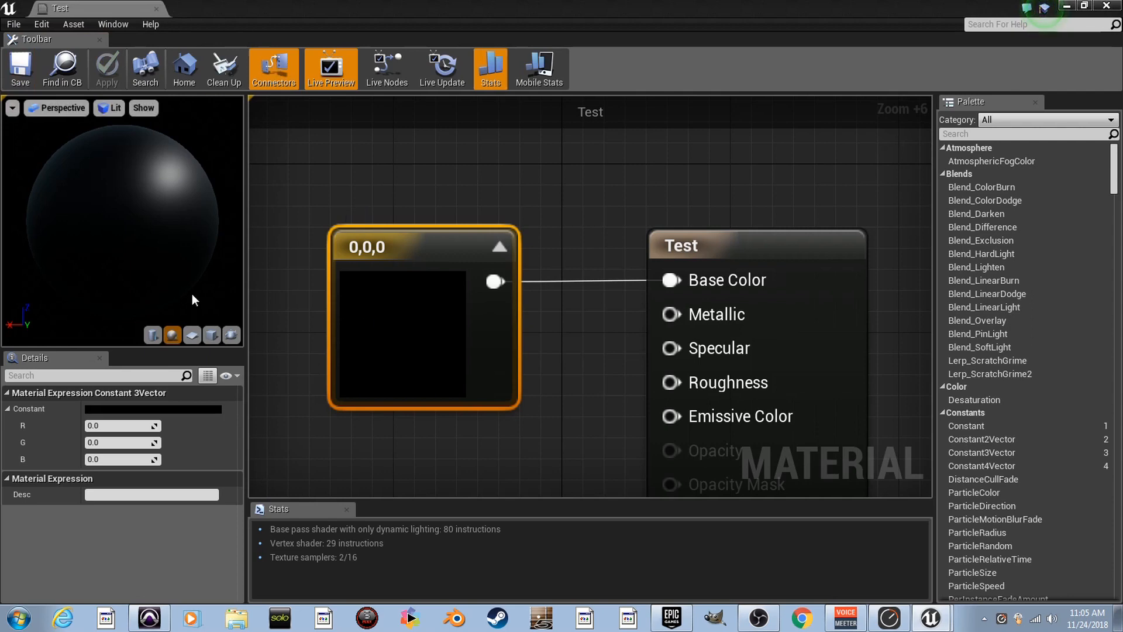
left_click(156, 9)
left_click_drag(431, 333, 553, 333)
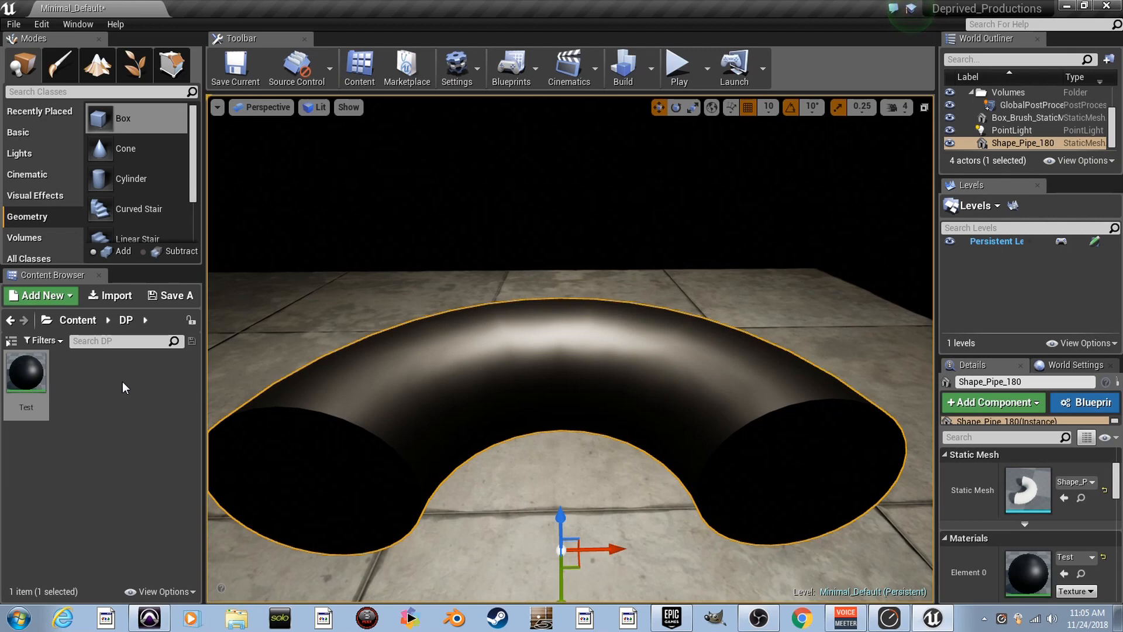
left_click_drag(298, 431, 333, 421)
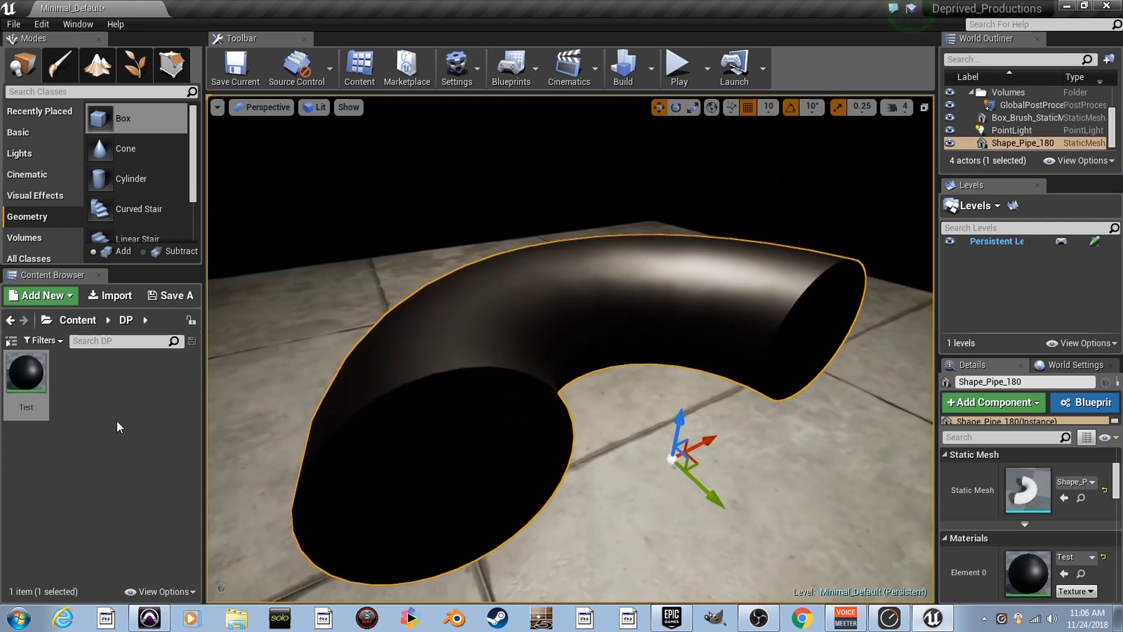
Reopen the Test material and dock its editor alongside the level editor in the same window
double_click(29, 377)
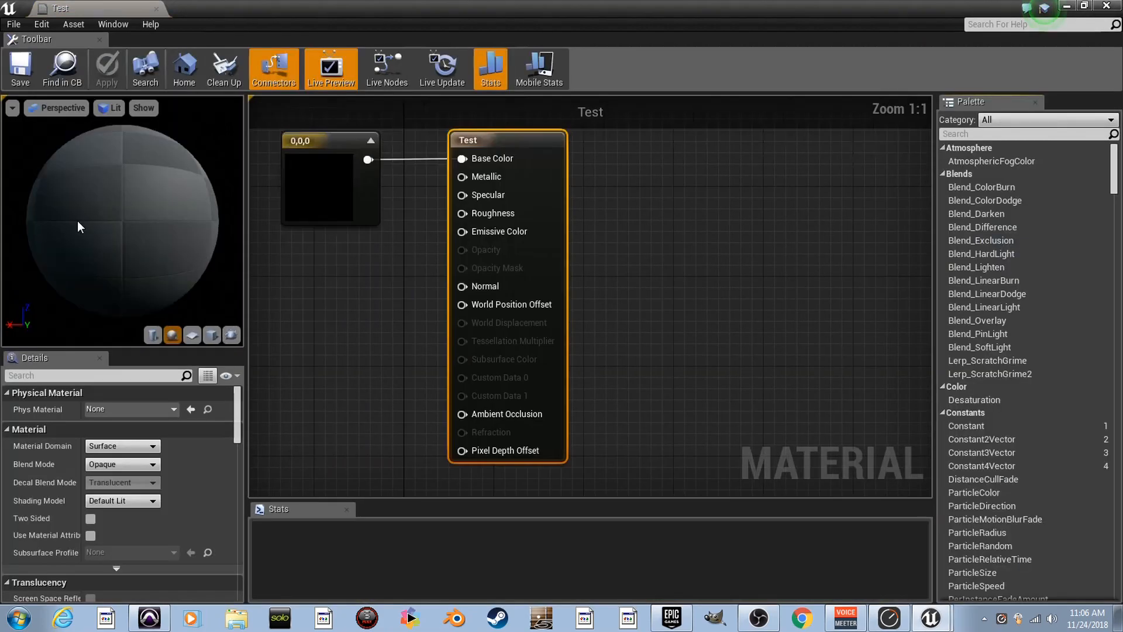
left_click(156, 8)
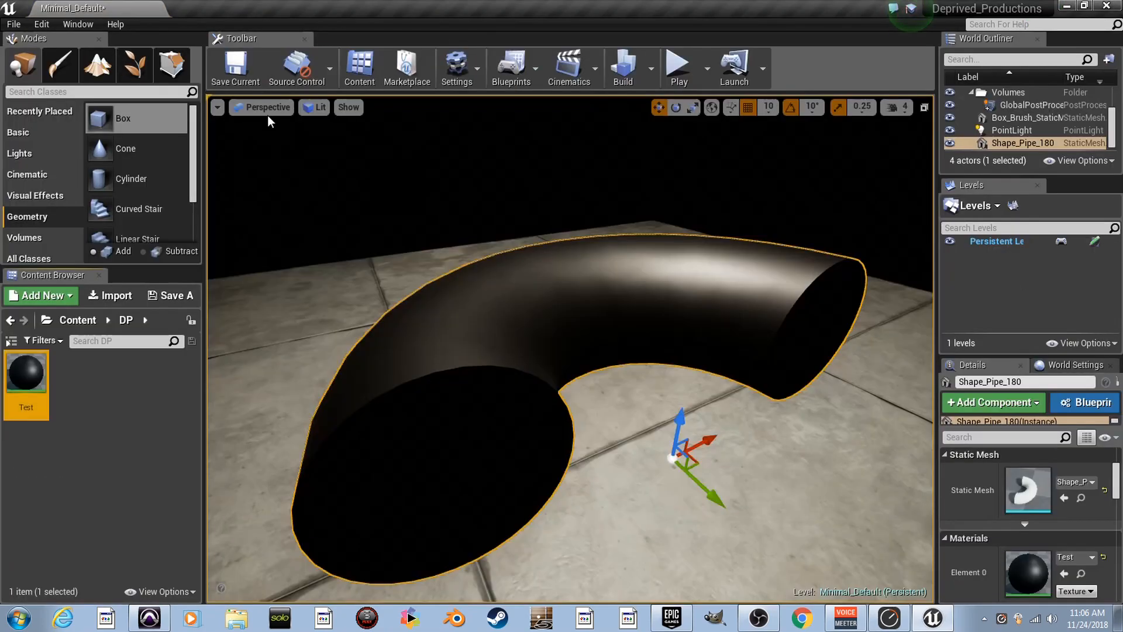
left_click_drag(261, 105, 164, 46)
left_click_drag(251, 40, 122, 8)
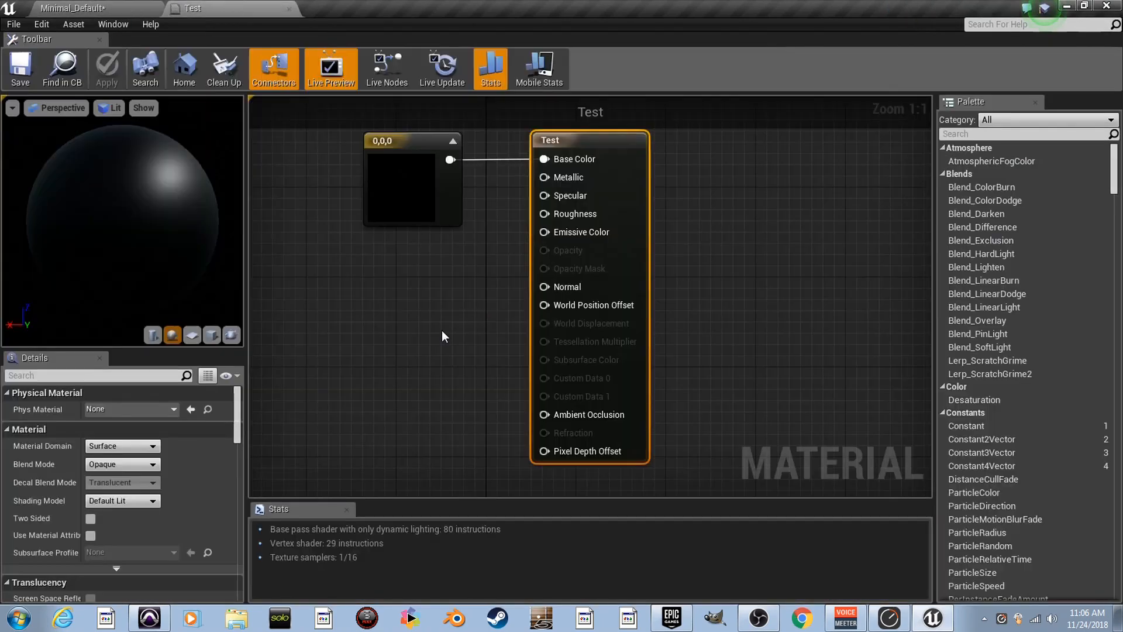
Set the Constant3Vector node's color to R 0.5, G 0.2, B 0.5
right_click_drag(420, 212, 489, 263)
left_click(488, 265)
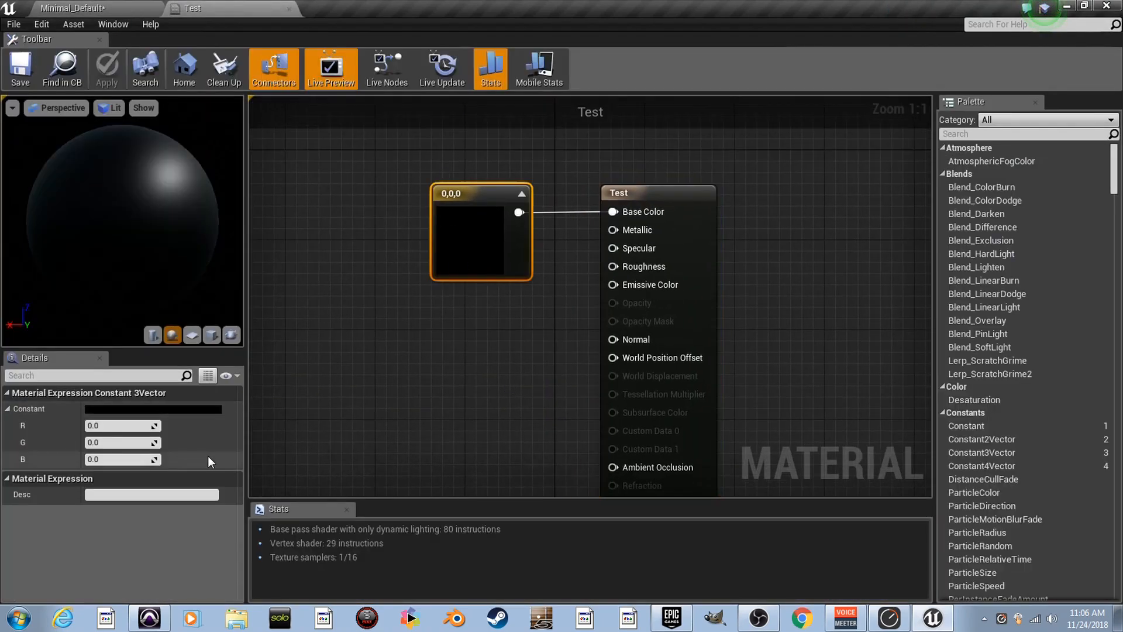
left_click(125, 427)
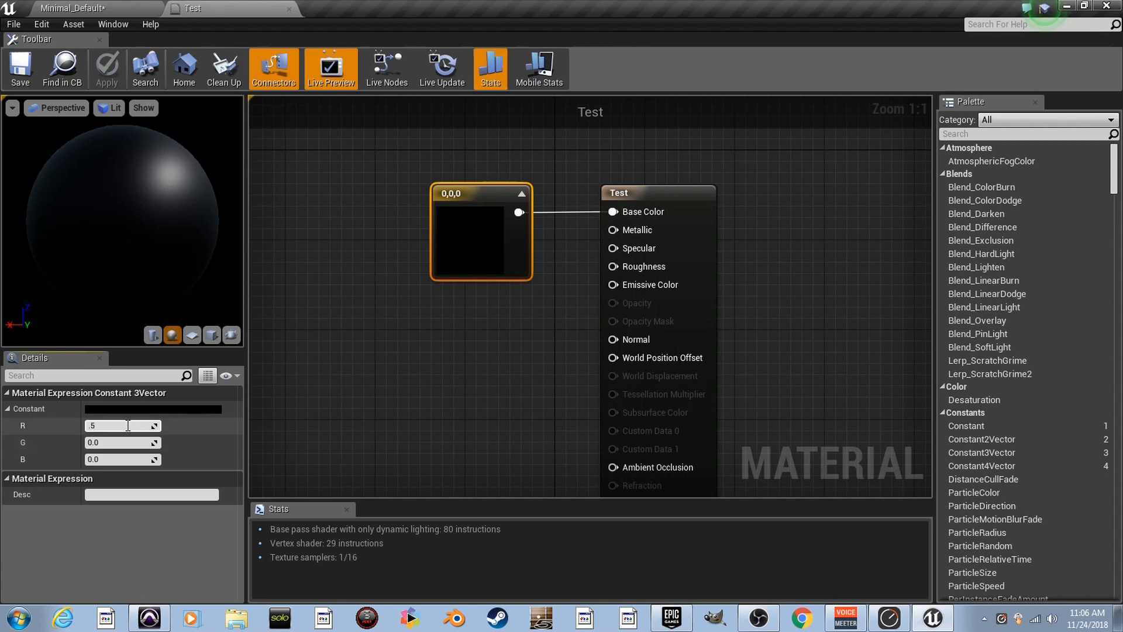
key("Tab")
type(".2")
key("Tab")
type(".5")
key("Return")
Try an orange color on the Constant3Vector node with R 1, G 0.5, B 0
left_click(130, 427)
type("1")
key("Tab")
type(".5")
key("Tab")
type("0")
key("Return")
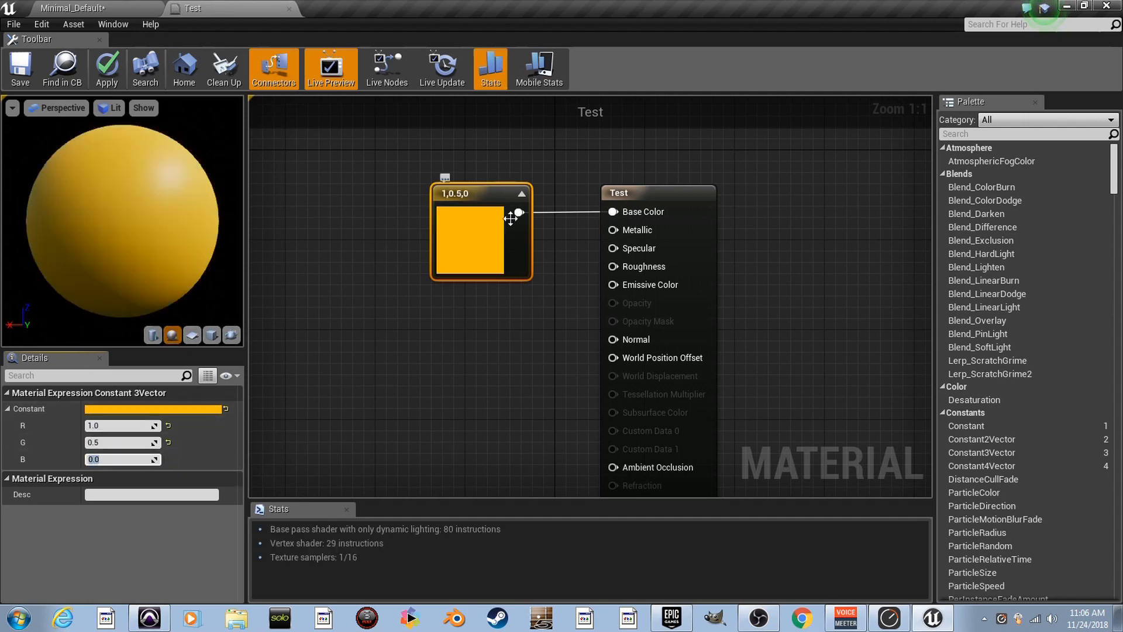
Change the Constant3Vector node back to R 0.5, G 0.2, B 0.5 and save the material
left_click(137, 426)
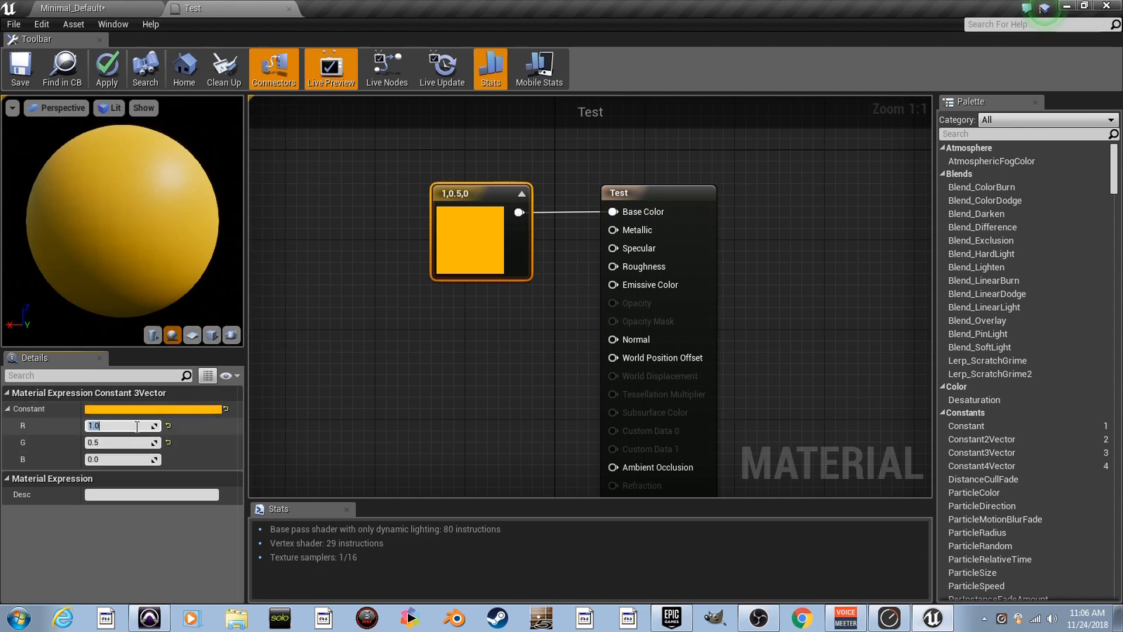
type(".5")
key("Tab")
type(".2")
key("Tab")
type(".5")
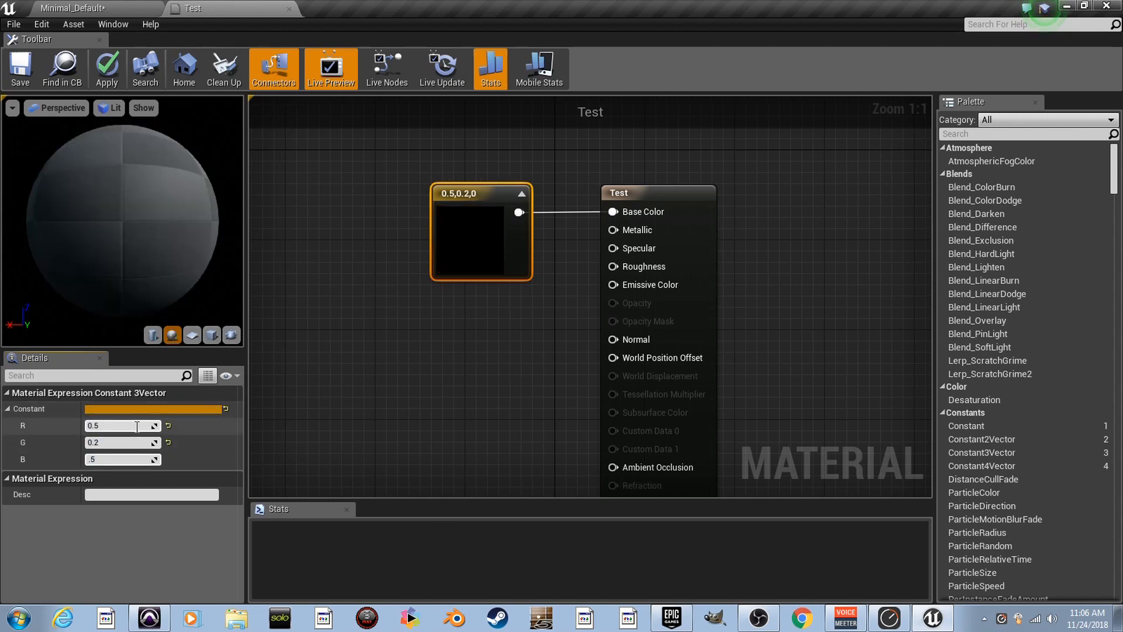
key("Return")
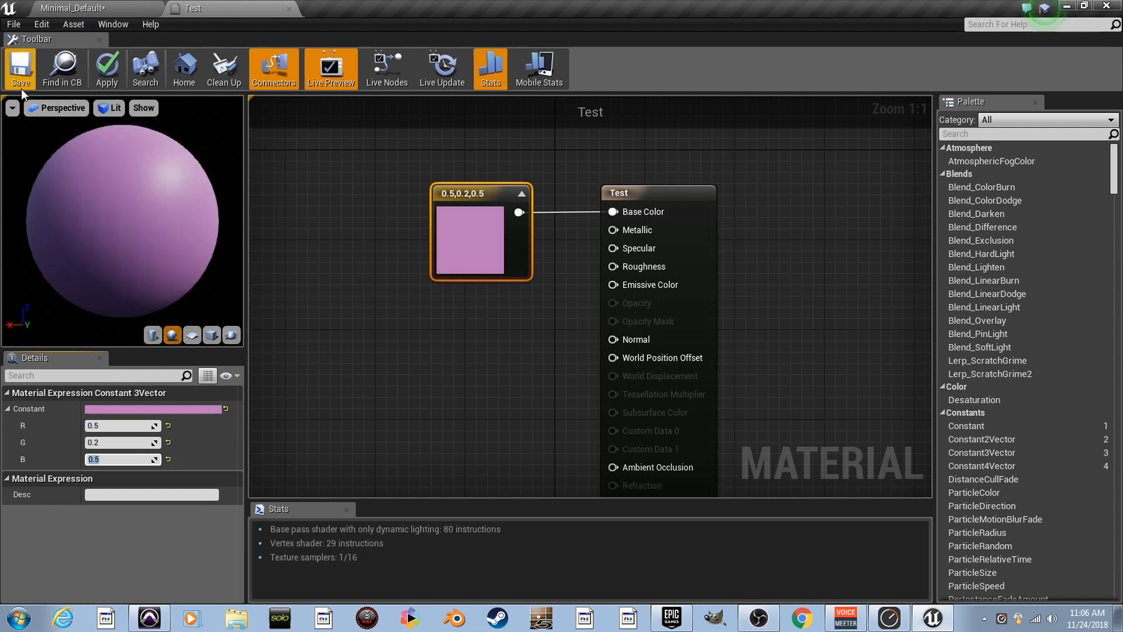
left_click(19, 86)
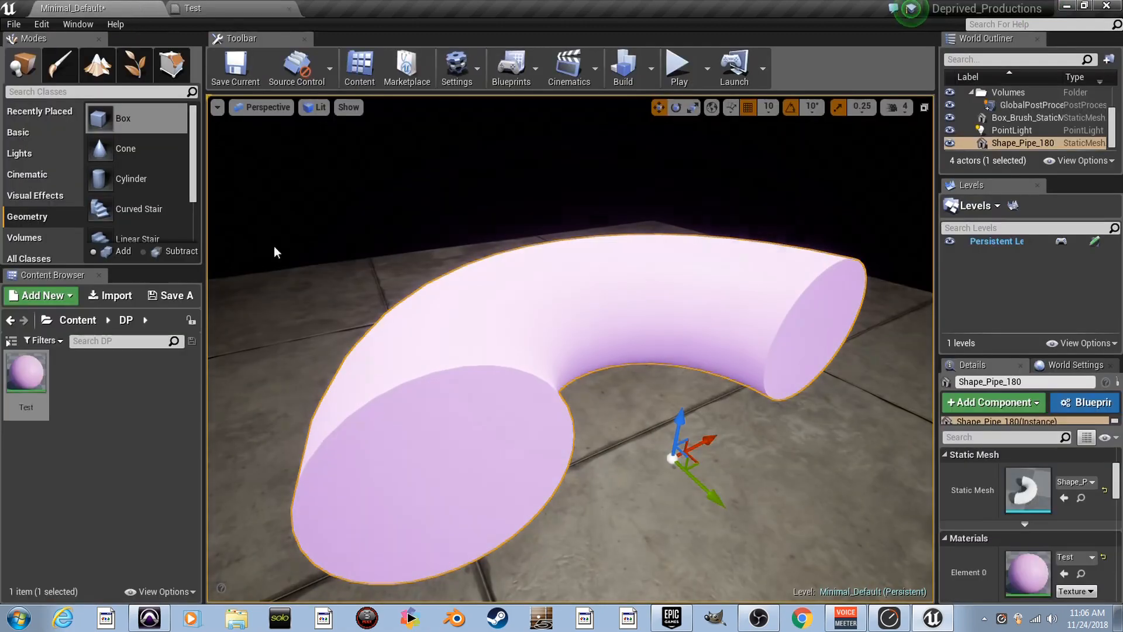
right_click_drag(570, 351, 448, 296)
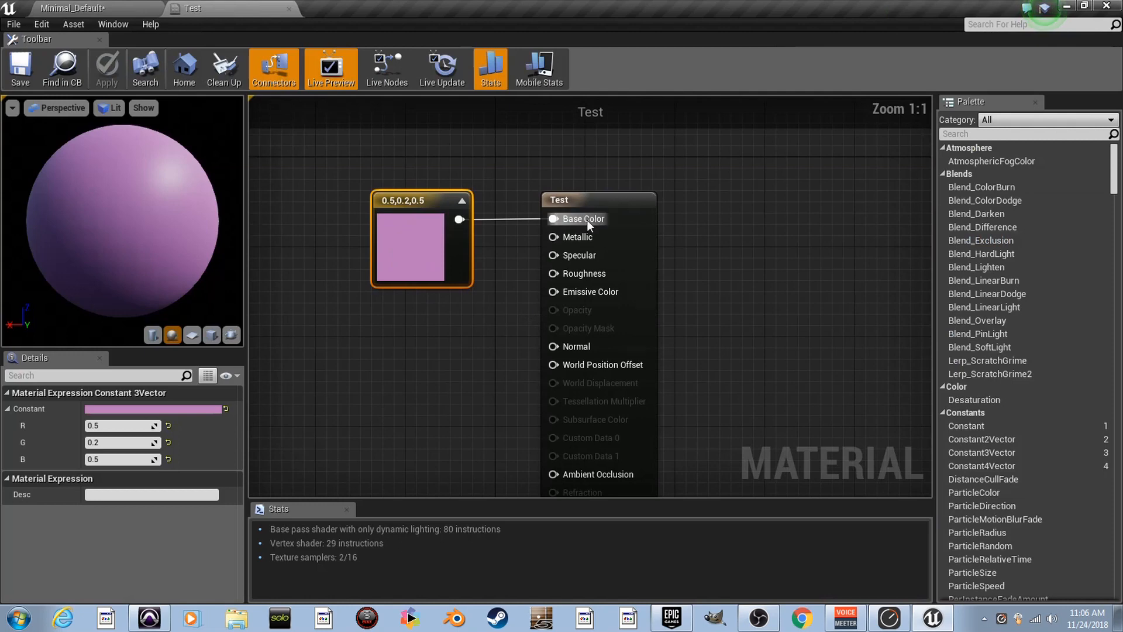
Add a single Constant node below the color node, removing the extra duplicate constant
scroll(591, 216, "up", 7)
right_click_drag(518, 294, 564, 268)
right_click_drag(455, 321, 476, 367)
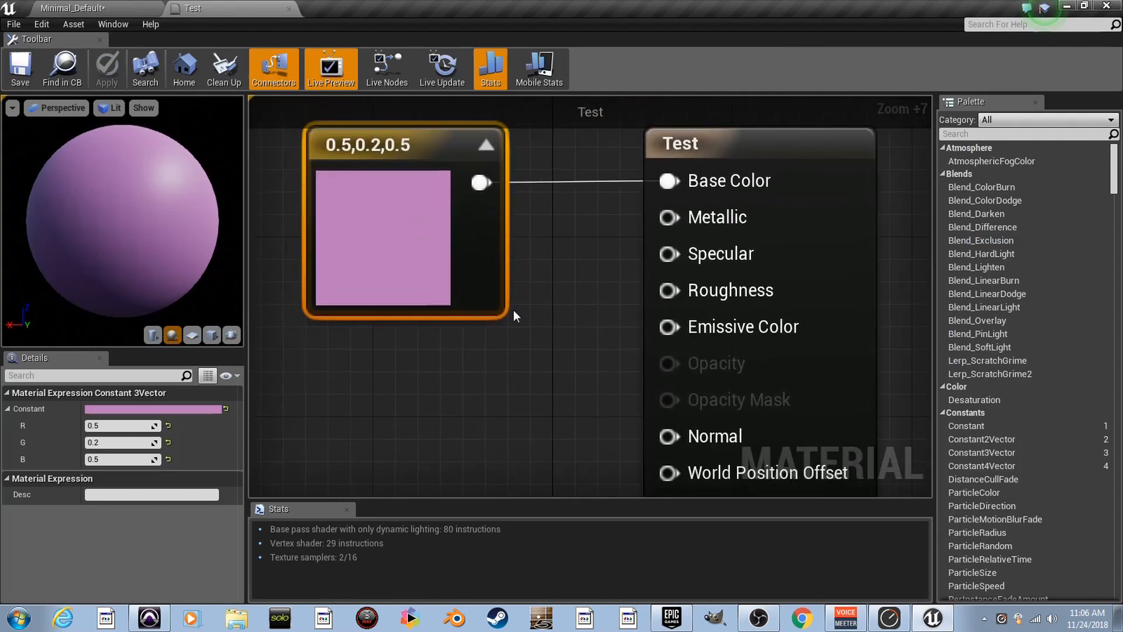
left_click(481, 359)
left_click_drag(494, 419, 476, 426)
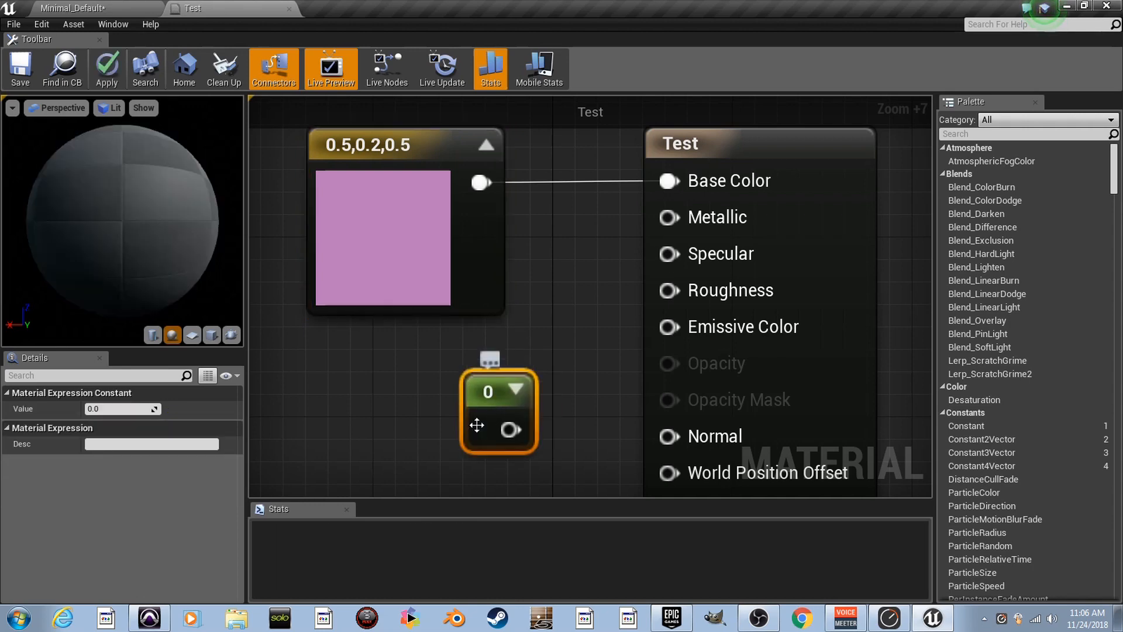
left_click(379, 376)
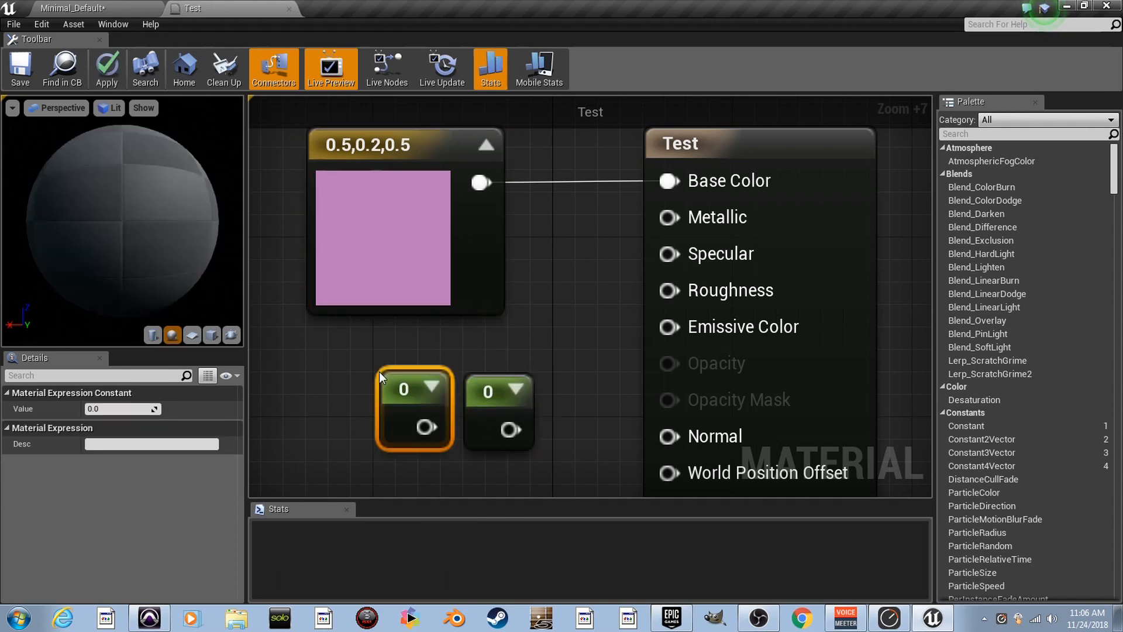
key("Delete")
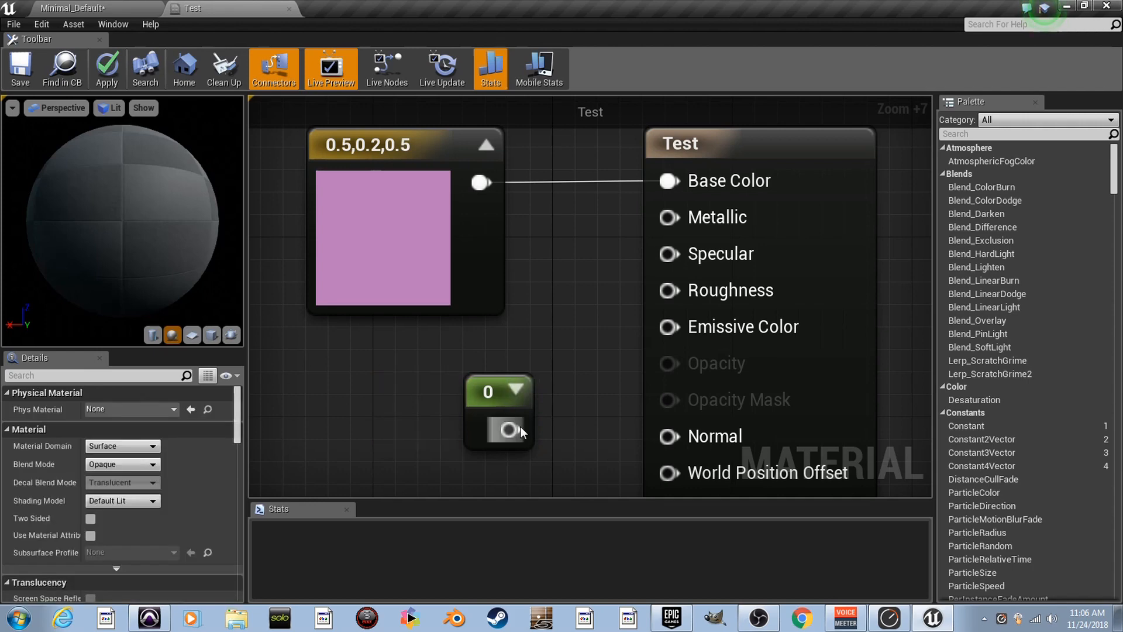
Connect the Constant node to the material's Metallic input and set its value to 1
left_click_drag(515, 430, 662, 226)
left_click(476, 429)
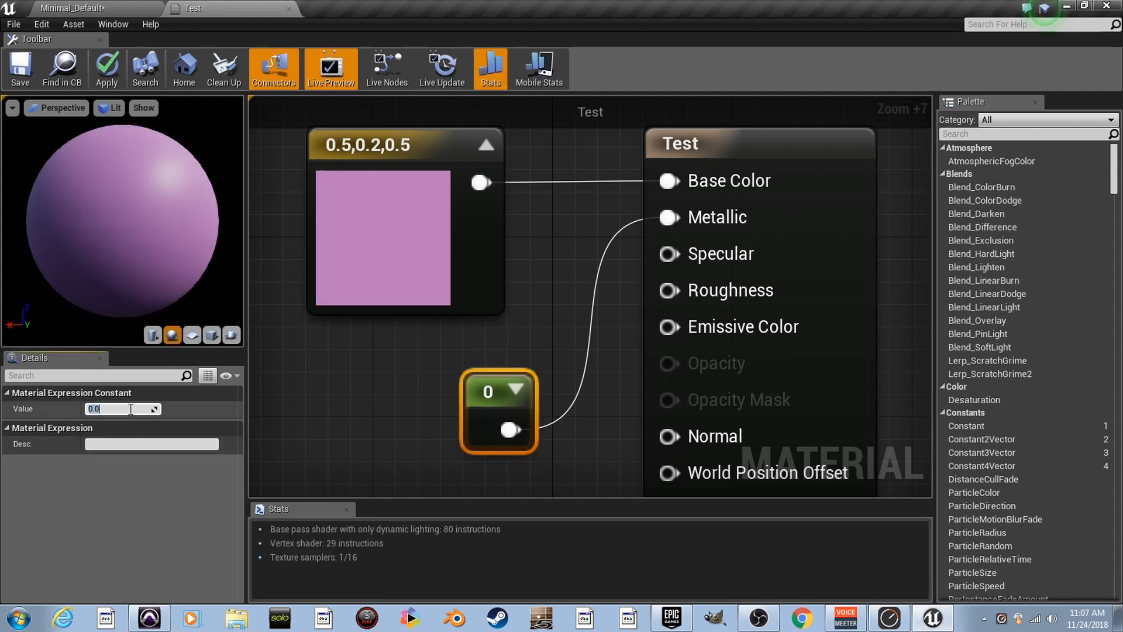
type("1")
key("Return")
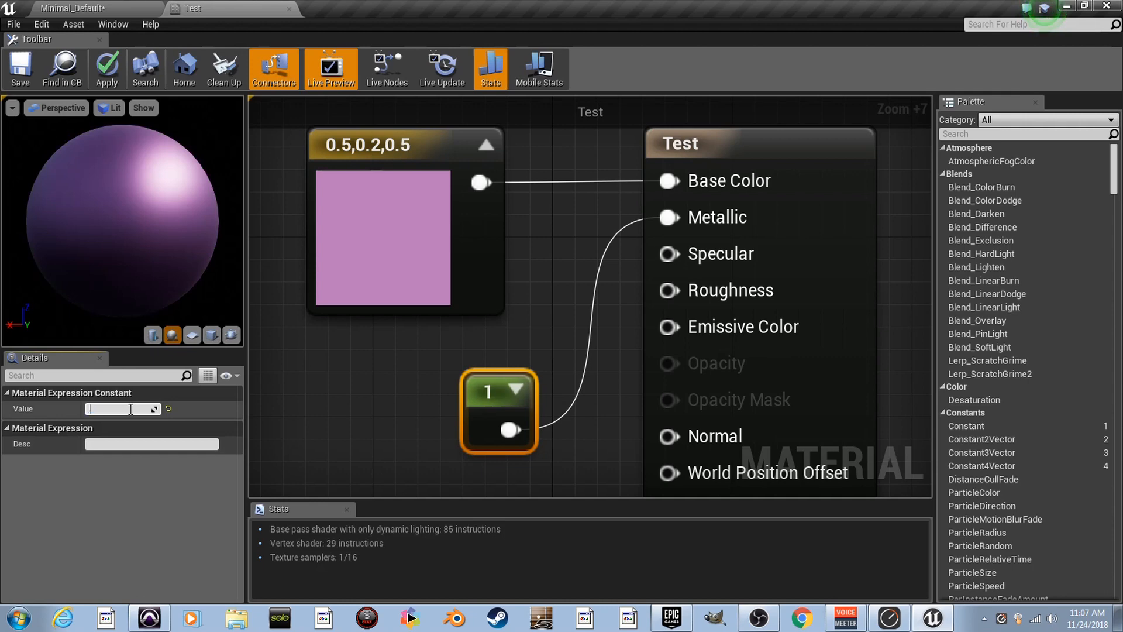
Set the metallic constant to 0.8, save the material and check it on the pipe in the level
type("0.8")
key("Return")
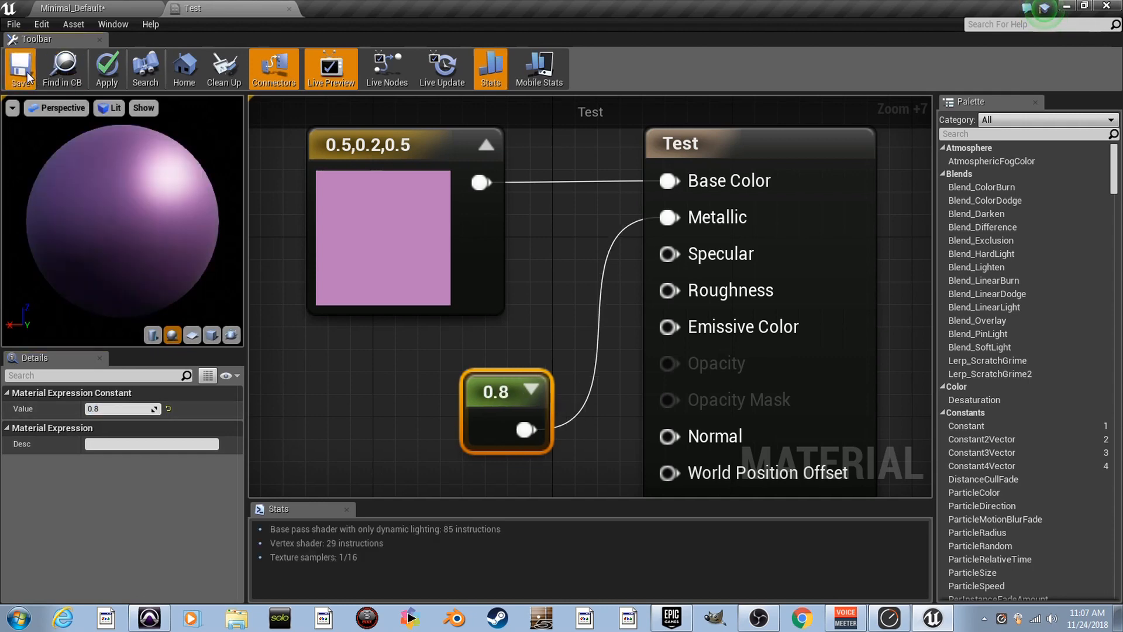
left_click(20, 69)
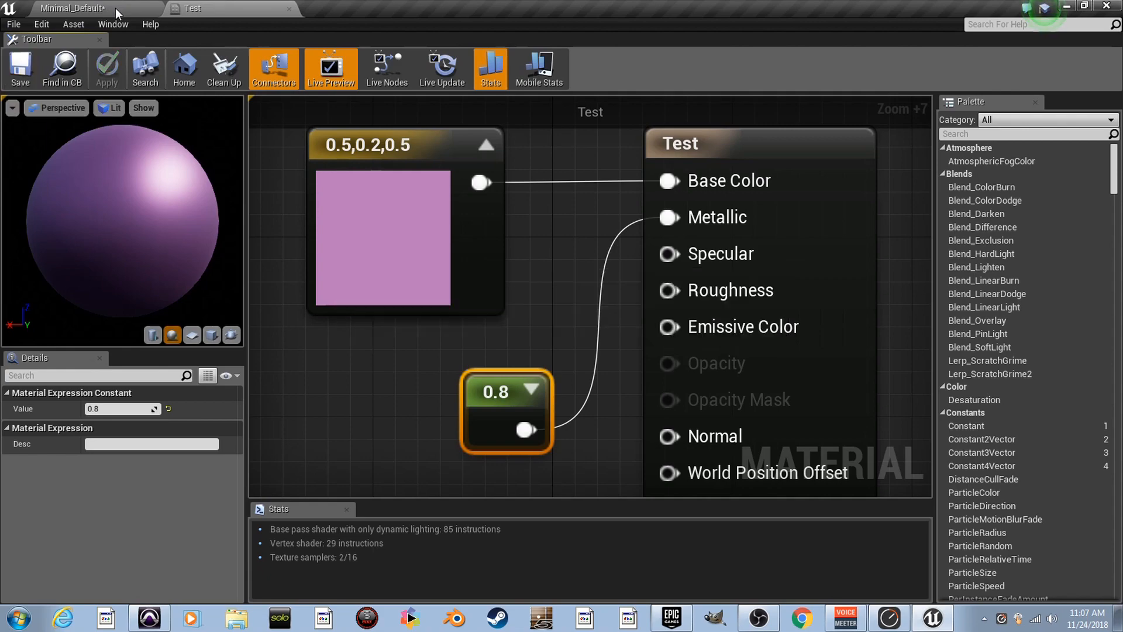
left_click(115, 8)
mouse_move(570, 351)
right_mouse_down()
mouse_move(468, 351)
mouse_move(570, 365)
right_mouse_up()
left_click(238, 6)
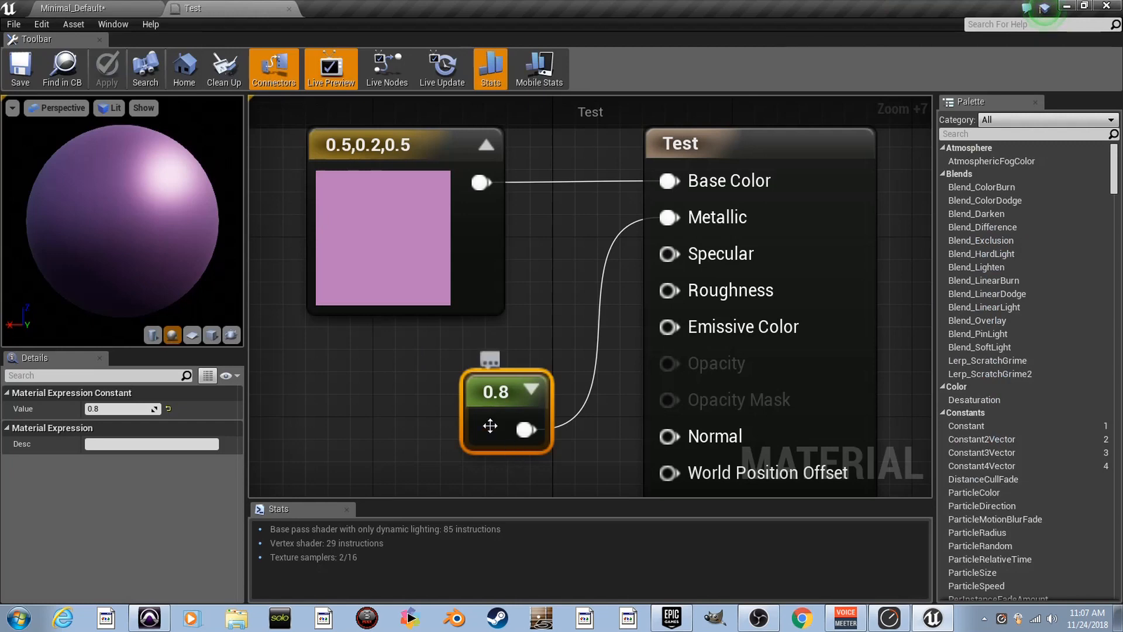
Try a metallic value of 1, compare the saved material on the pipe, and return the constant to 0.8
type("1")
key("Return")
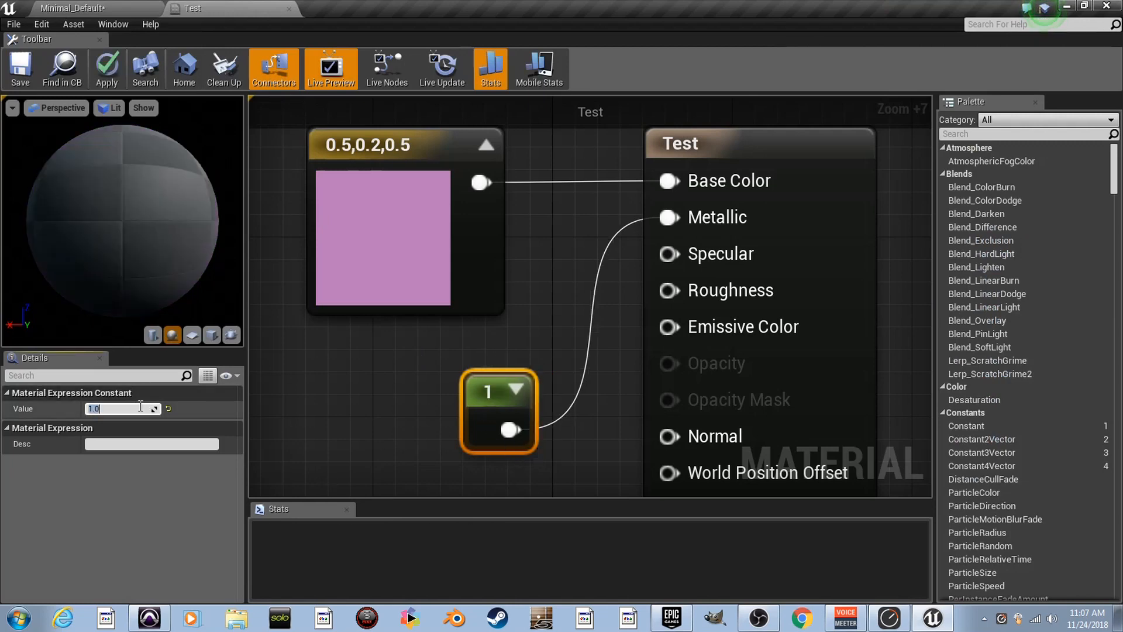
left_click(21, 75)
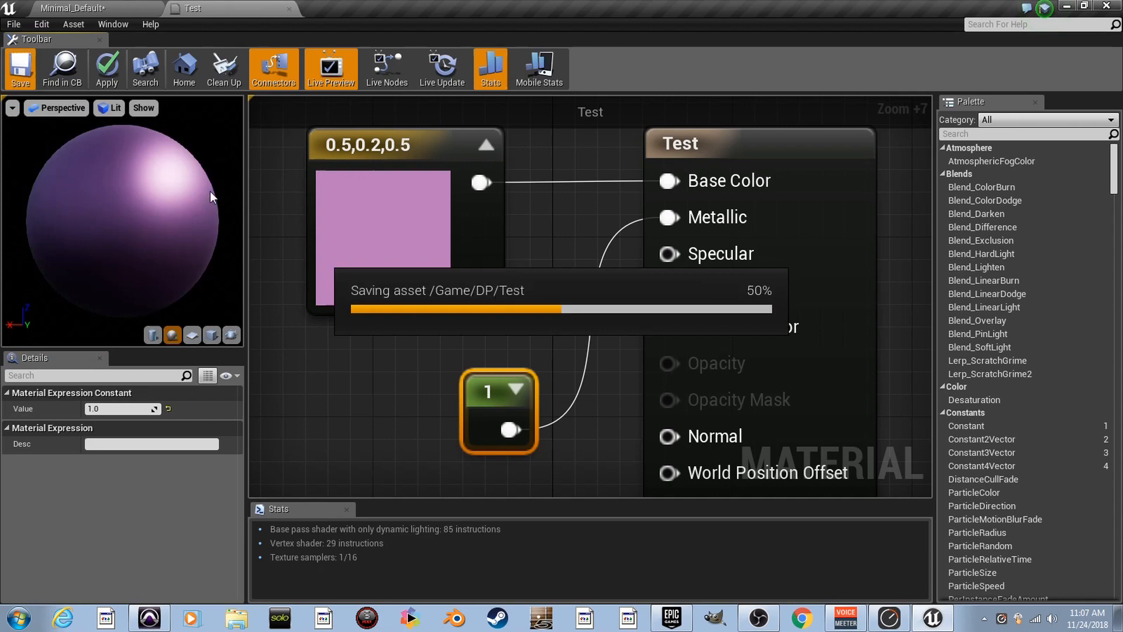
left_click(140, 6)
right_click_drag(421, 263, 345, 231)
left_click(191, 7)
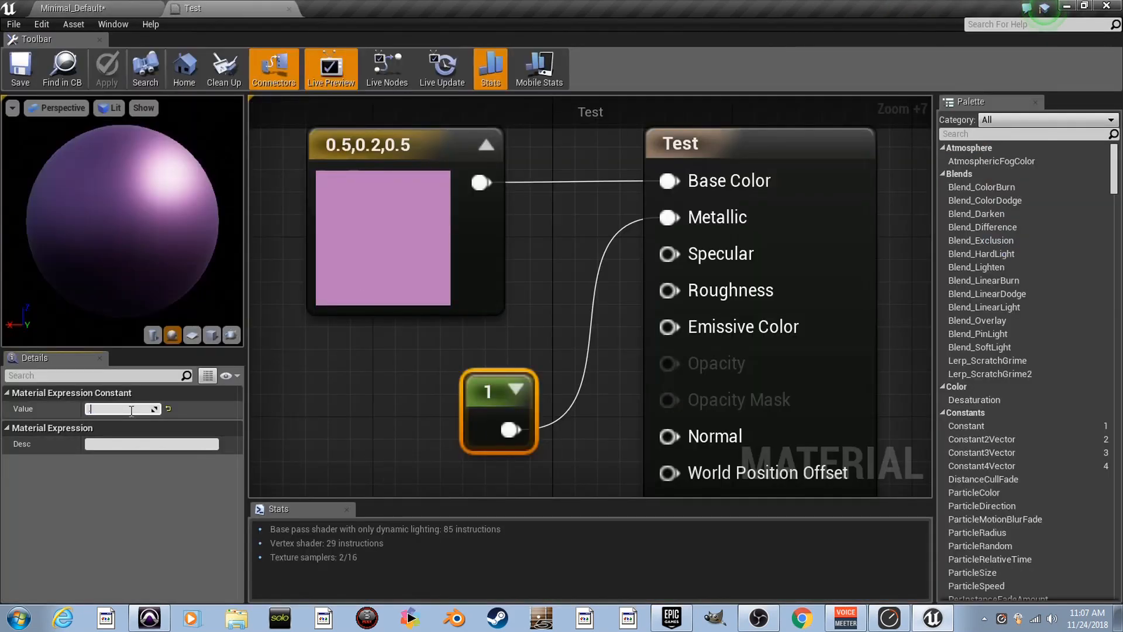
type("0.8")
key("Return")
Add a second Constant node below the 0.8 node and connect it to the Roughness input
right_click_drag(739, 250, 687, 199)
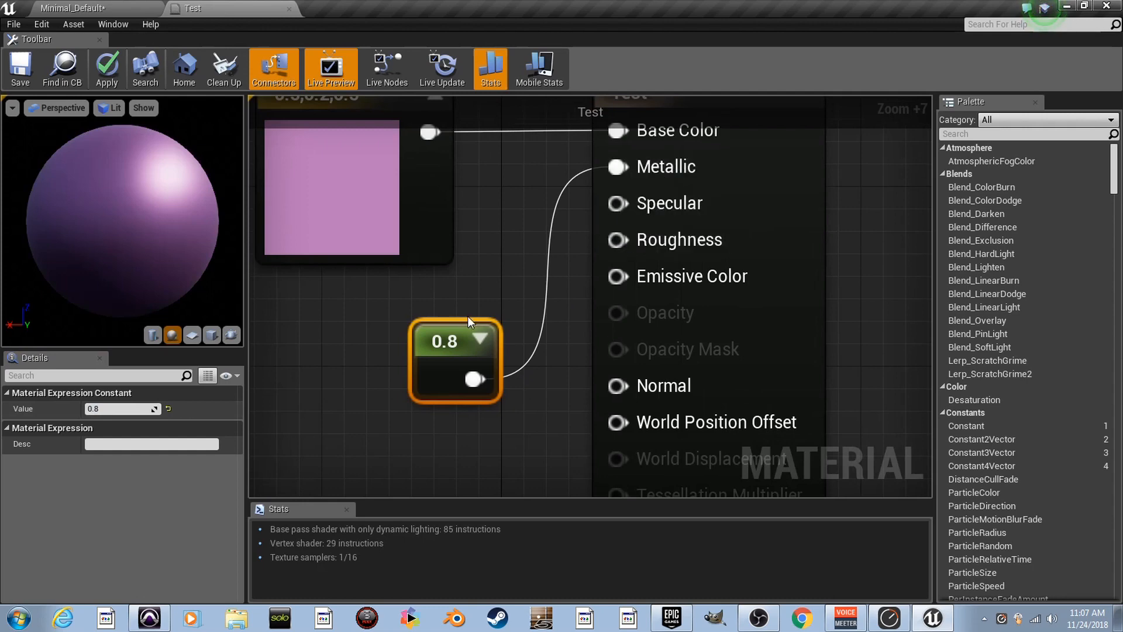
left_click_drag(468, 317, 450, 320)
left_click(389, 433)
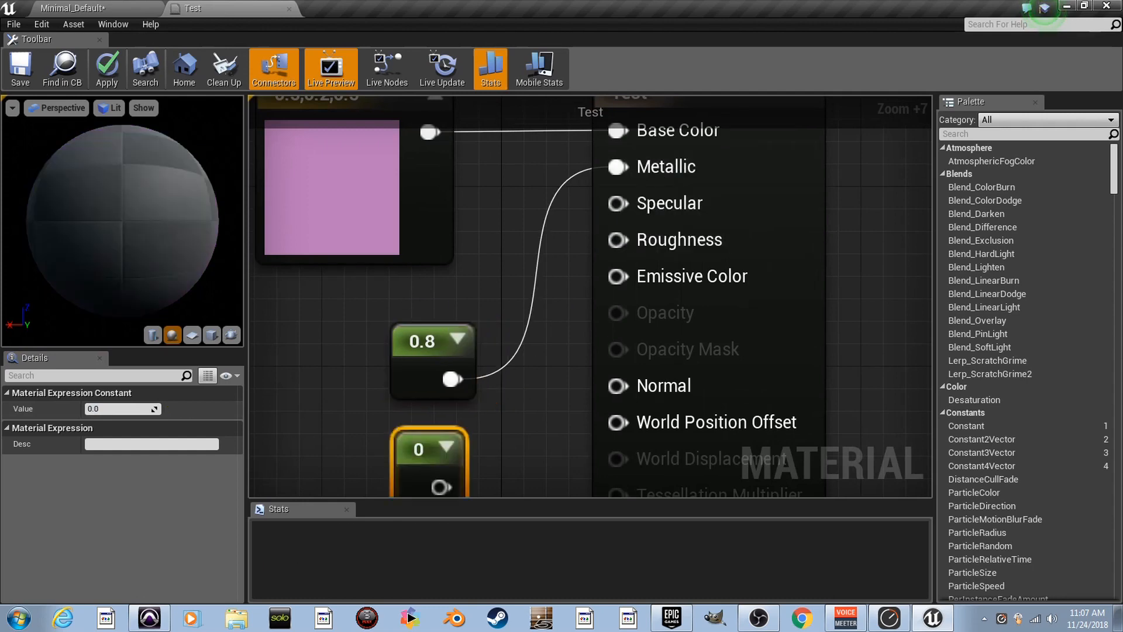
scroll(453, 427, "down", 2)
scroll(511, 421, "down", 3)
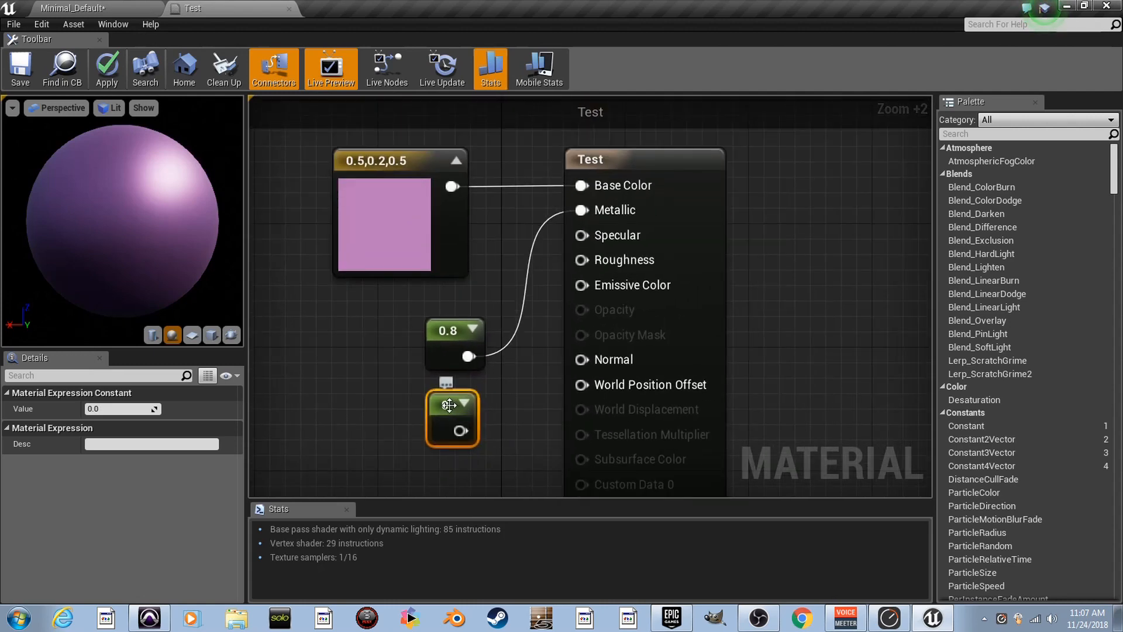
scroll(477, 416, "up", 2)
left_click_drag(457, 433, 612, 231)
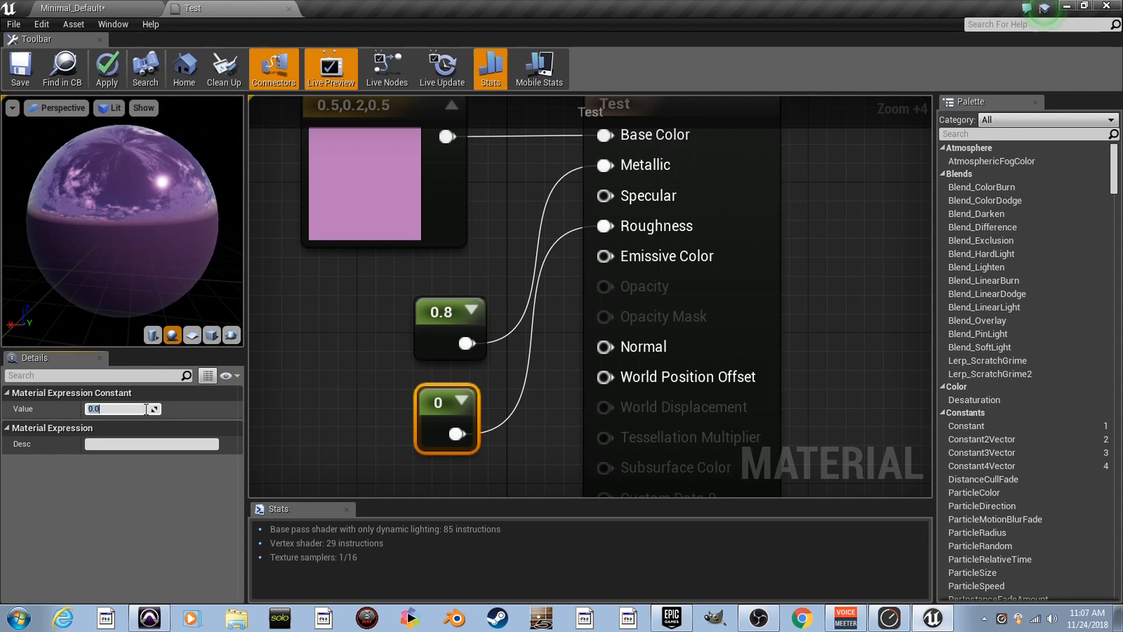
Try a roughness value of 1 on the second Constant node and inspect the preview sphere from another angle
type("1")
key("Return")
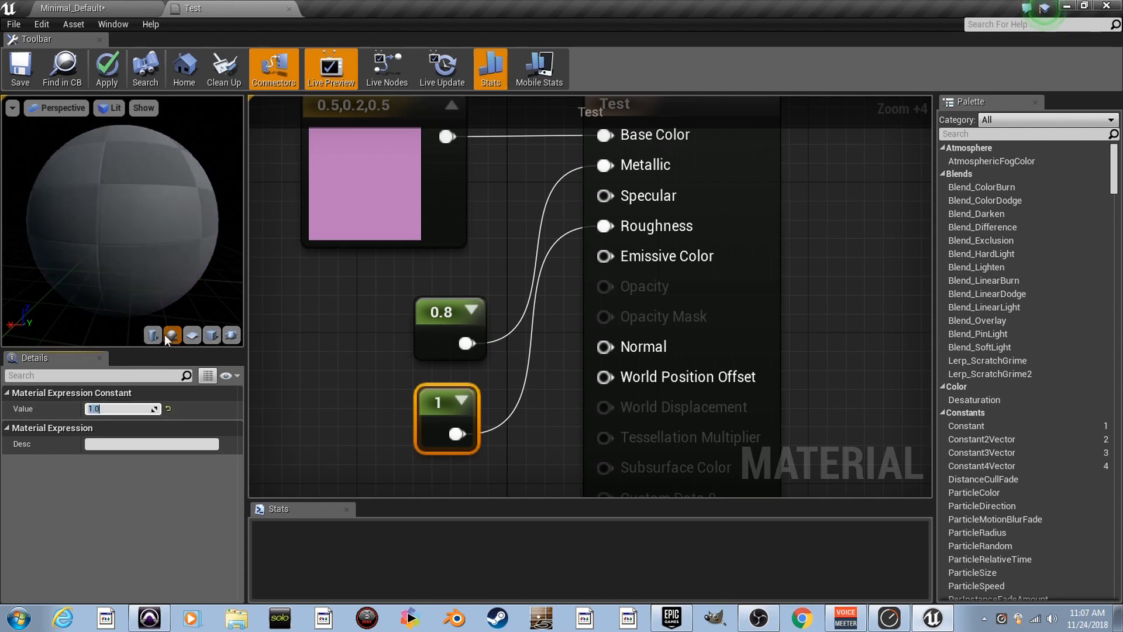
left_click_drag(187, 222, 146, 228)
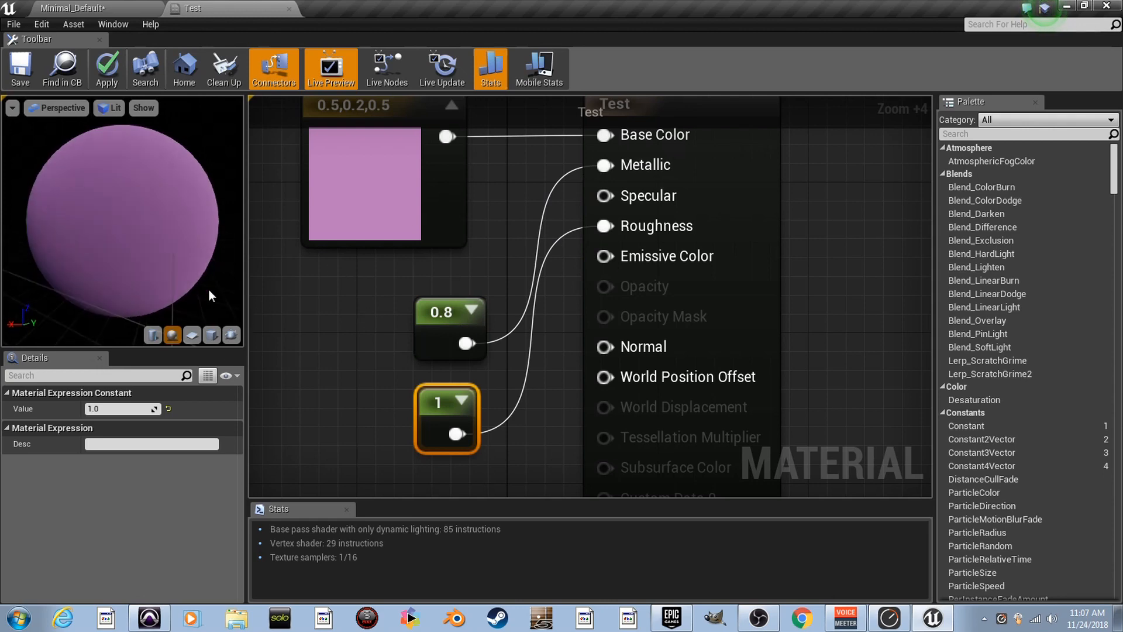
Examine the material preview on the plane, cube and cylinder shapes and return to the sphere
left_click(192, 335)
left_click(211, 336)
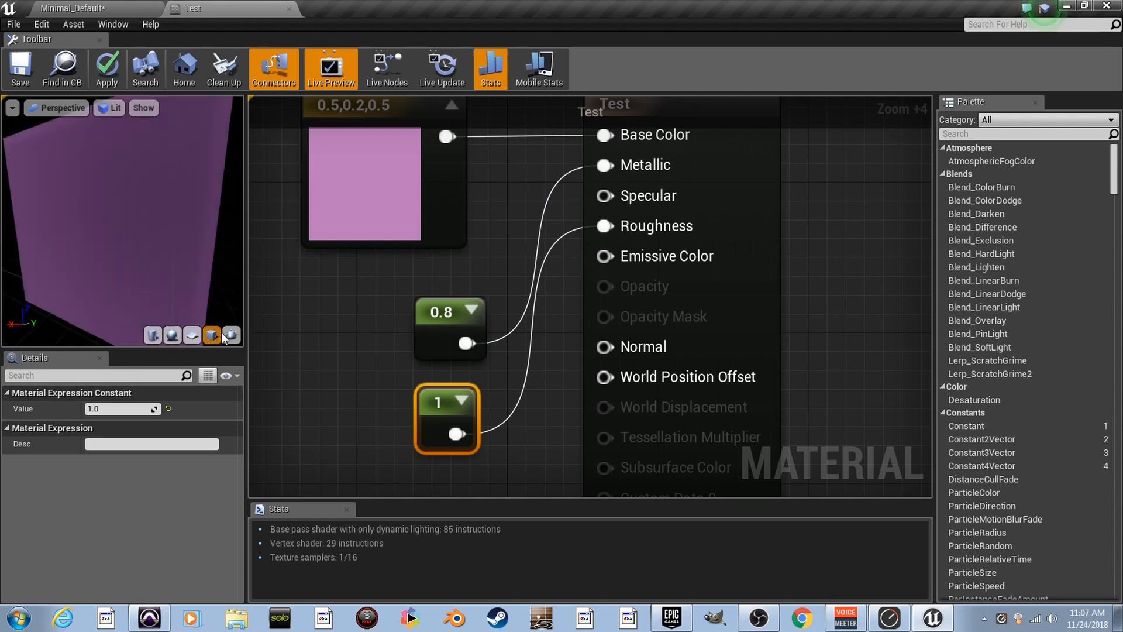
left_click(231, 336)
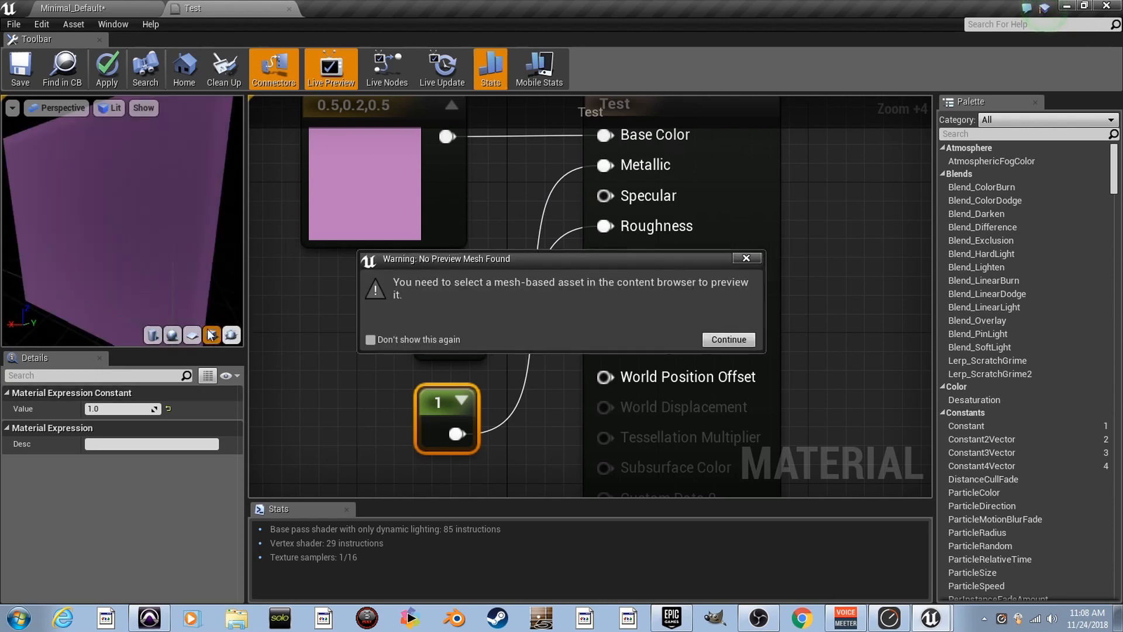
left_click(755, 261)
left_click(152, 335)
left_click(172, 335)
left_click_drag(165, 284, 141, 286)
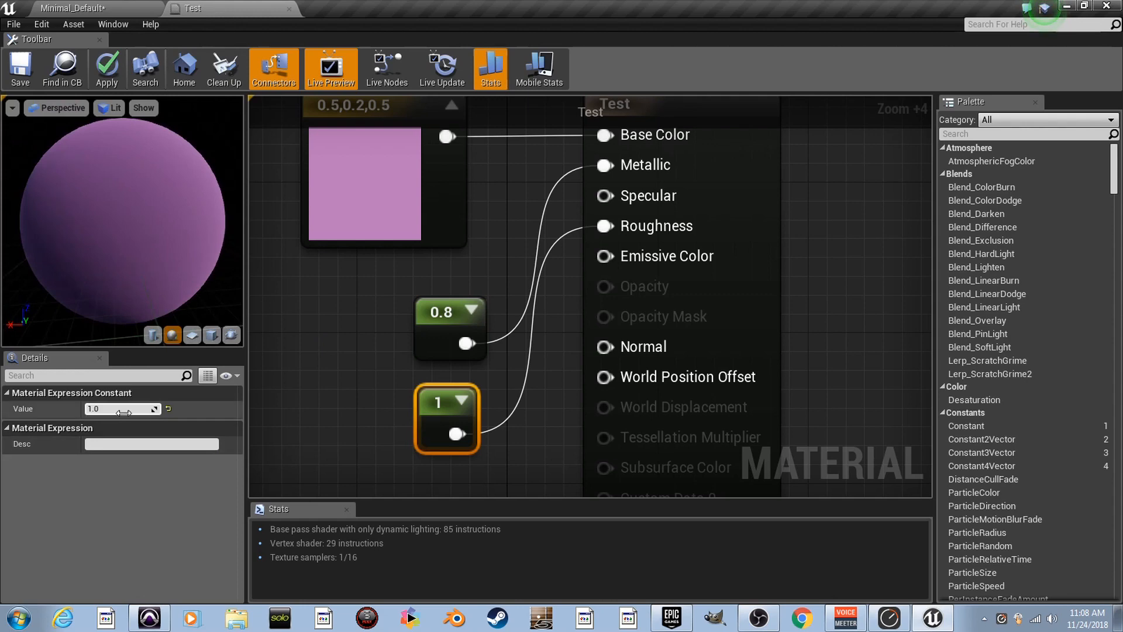
Set the roughness constant to 0.15, save the material and inspect it on the pipe in the level
type("0.15")
key("Return")
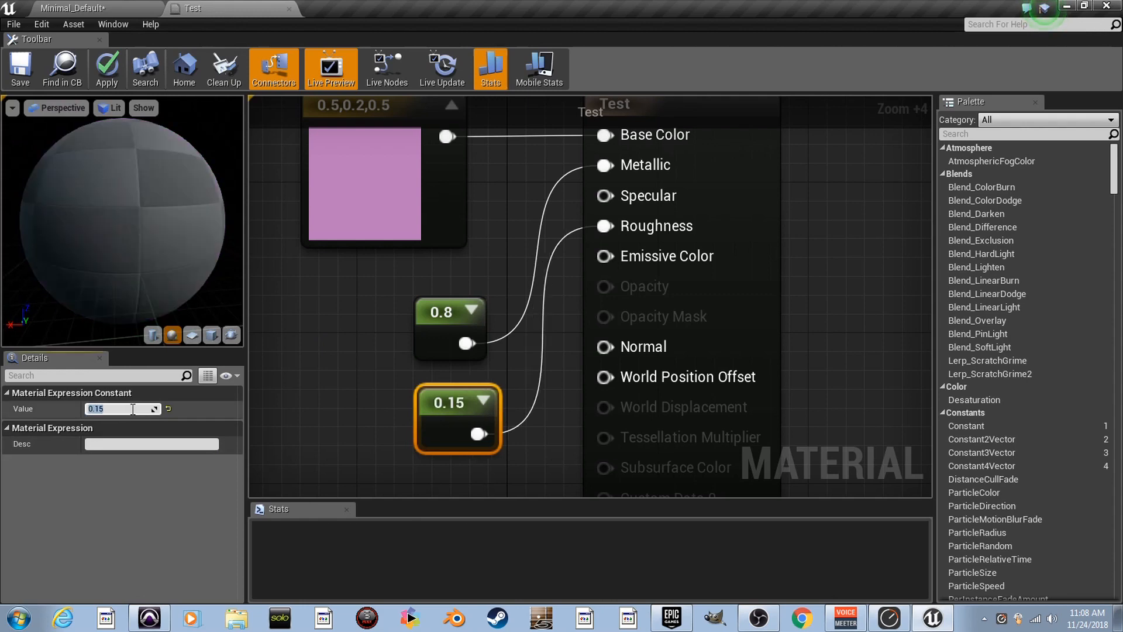
left_click(22, 69)
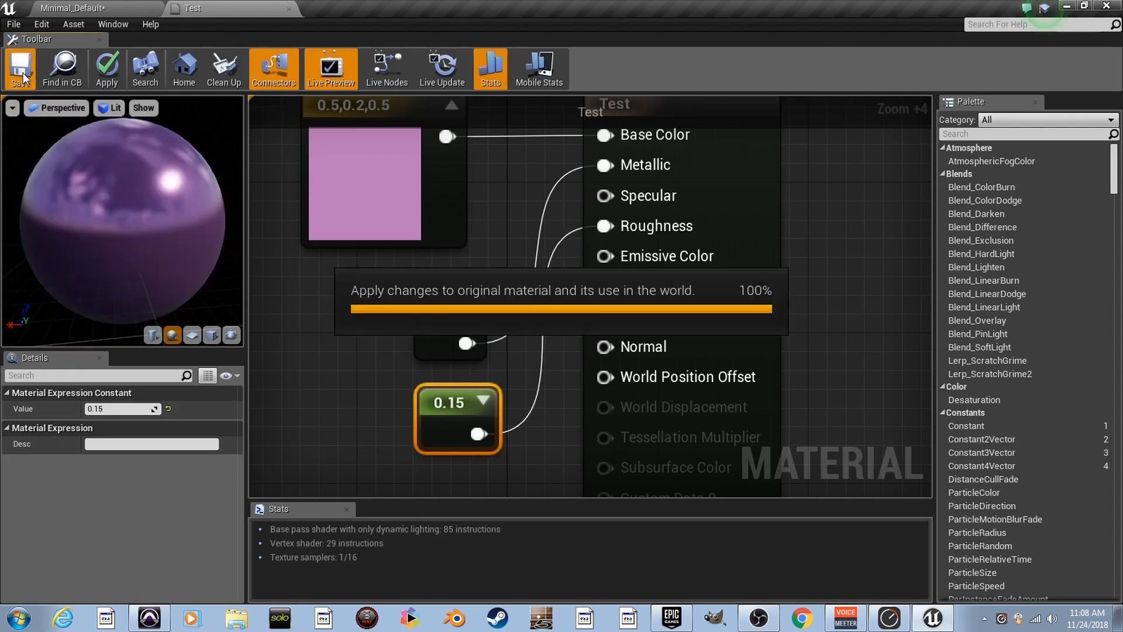
left_click(117, 9)
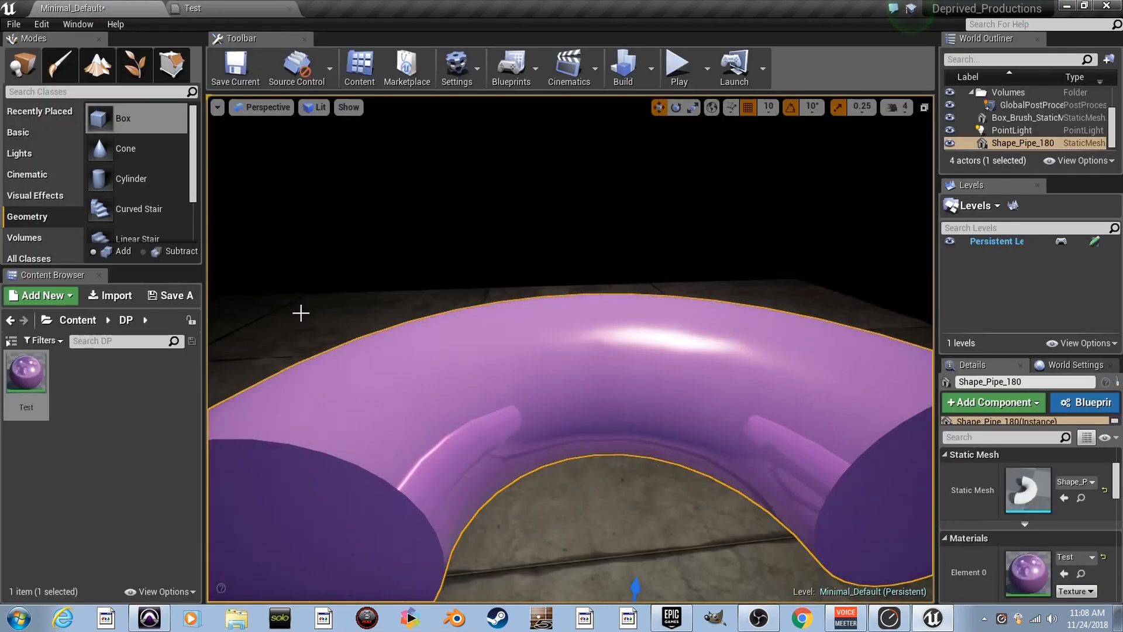
right_click_drag(570, 351, 210, 171)
Reopen the Test material and change its Shading Model to Unlit
double_click(26, 373)
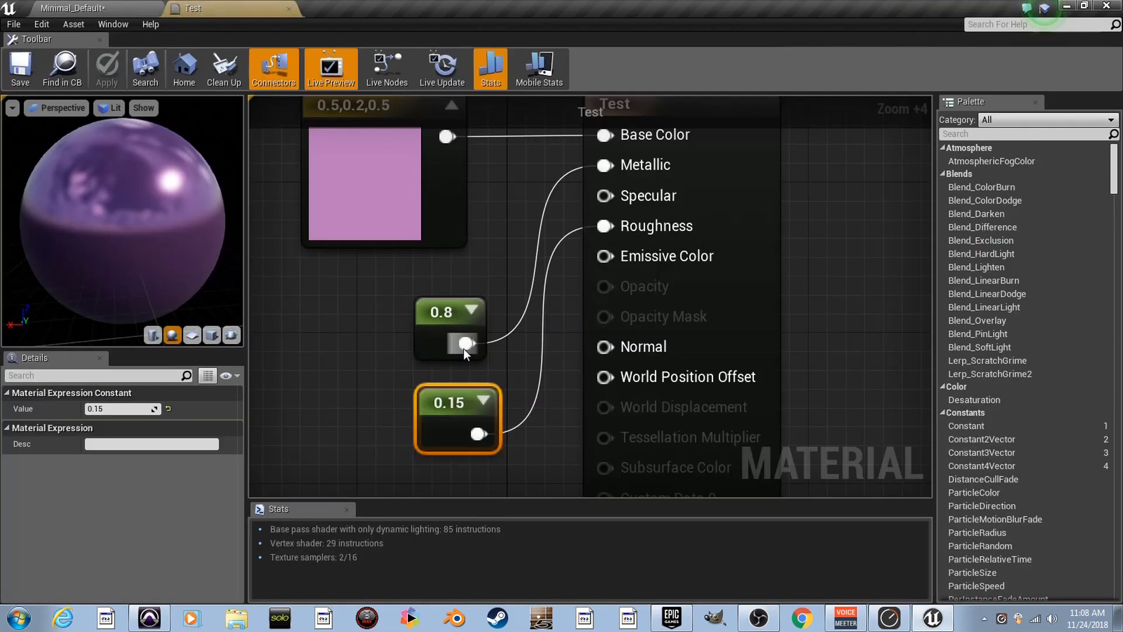
scroll(504, 368, "down", 2)
right_click_drag(644, 316, 627, 337)
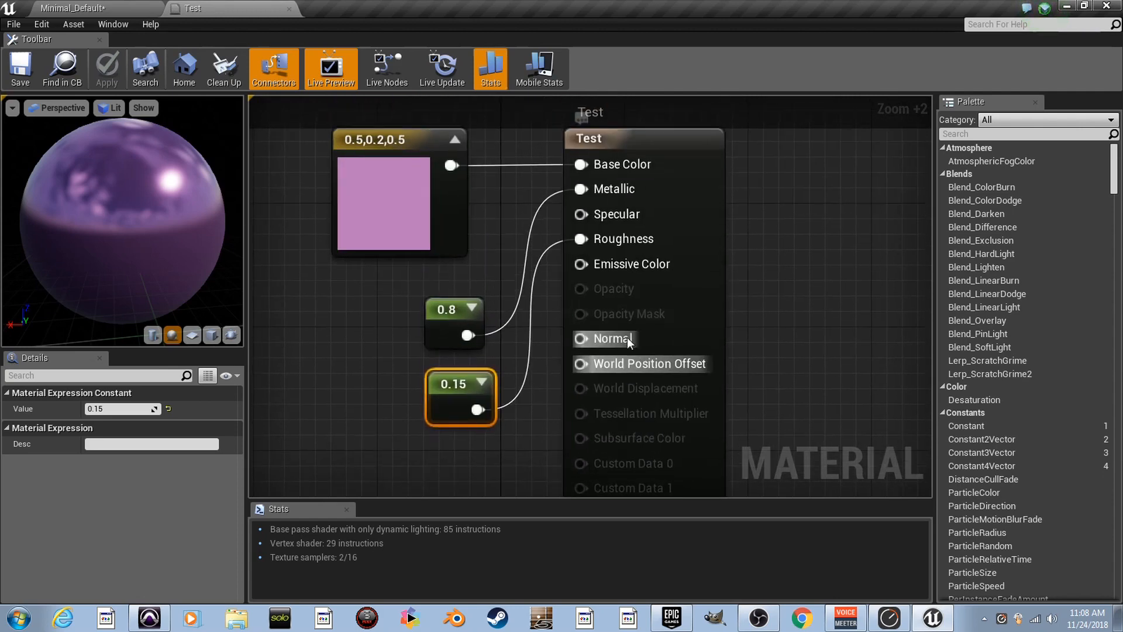
left_click(678, 292)
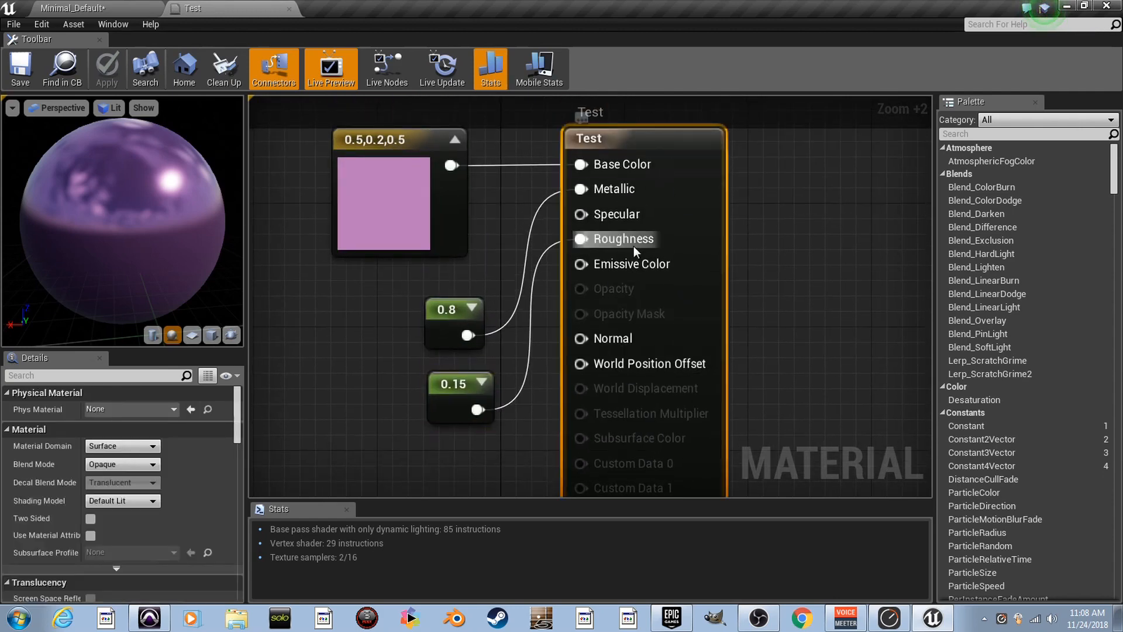
right_click_drag(660, 278, 675, 326)
mouse_move(719, 292)
right_mouse_down()
mouse_move(682, 168)
mouse_move(678, 222)
mouse_move(732, 283)
right_mouse_up()
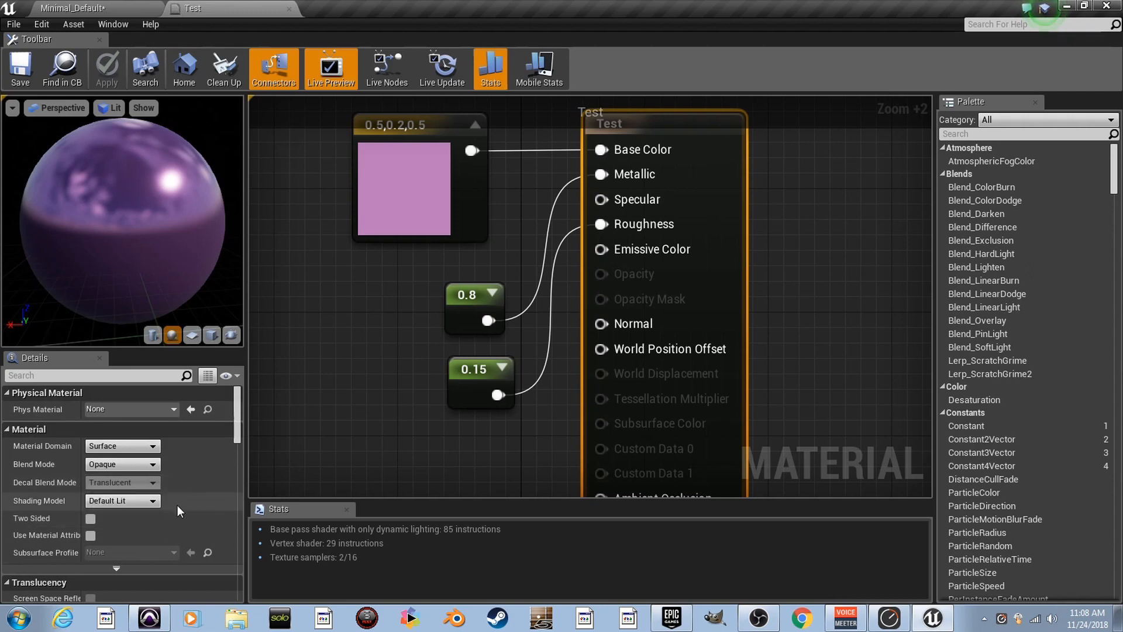
left_click(153, 503)
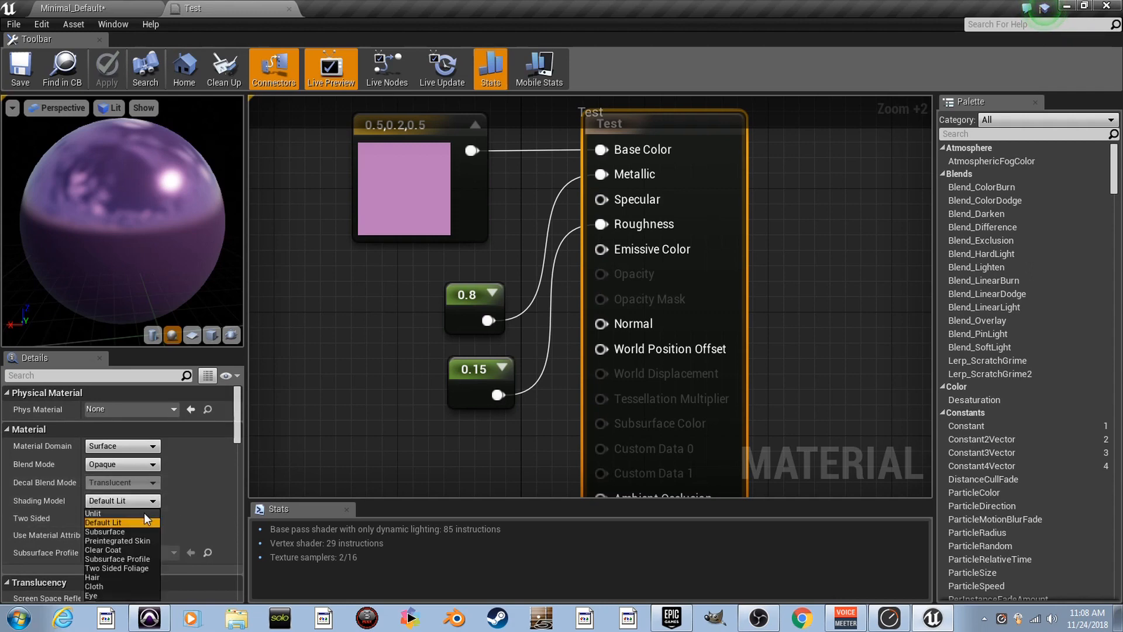
left_click(143, 513)
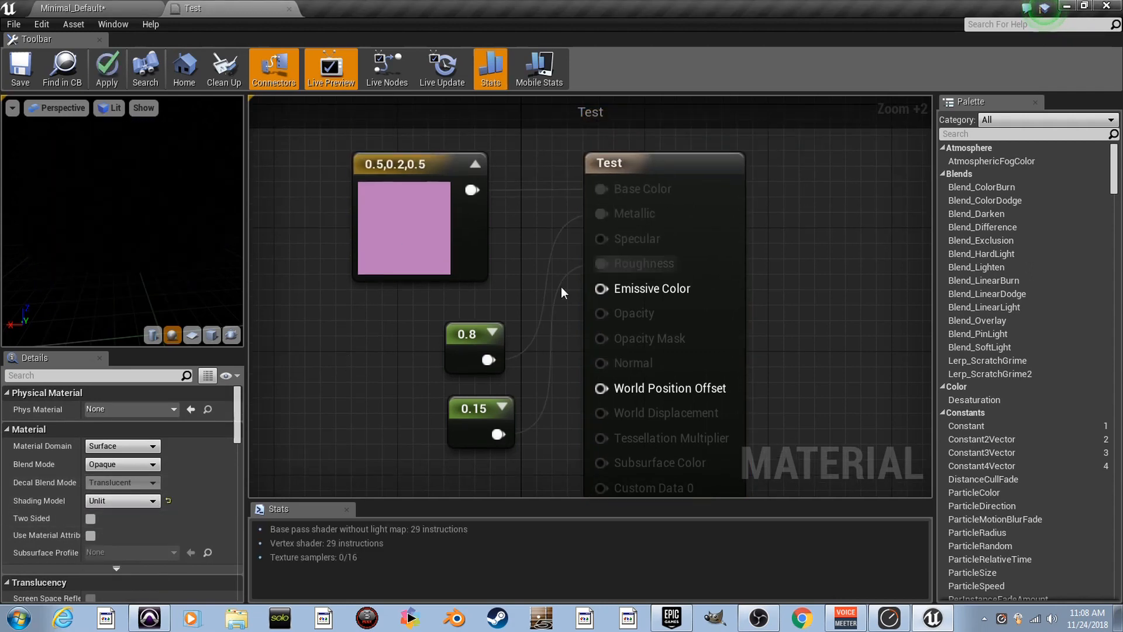
Disconnect the Base Color, Metallic and Roughness inputs and link the color node to Emissive Color
left_click(601, 189, "alt")
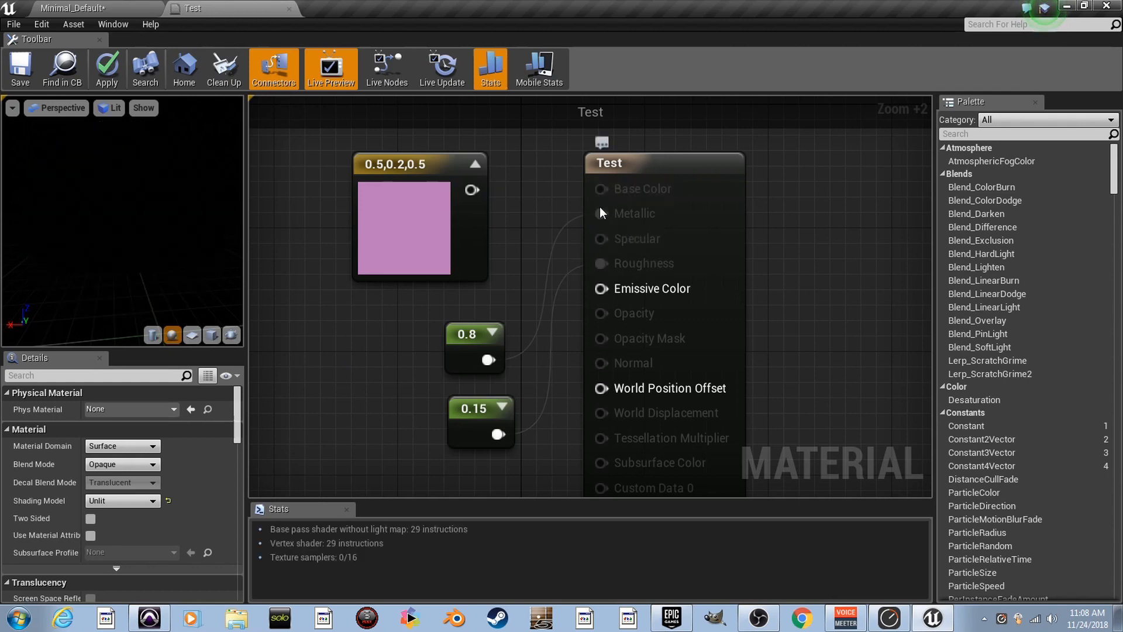
left_click(602, 214, "alt")
left_click(601, 263, "alt")
left_click_drag(601, 288, 568, 272)
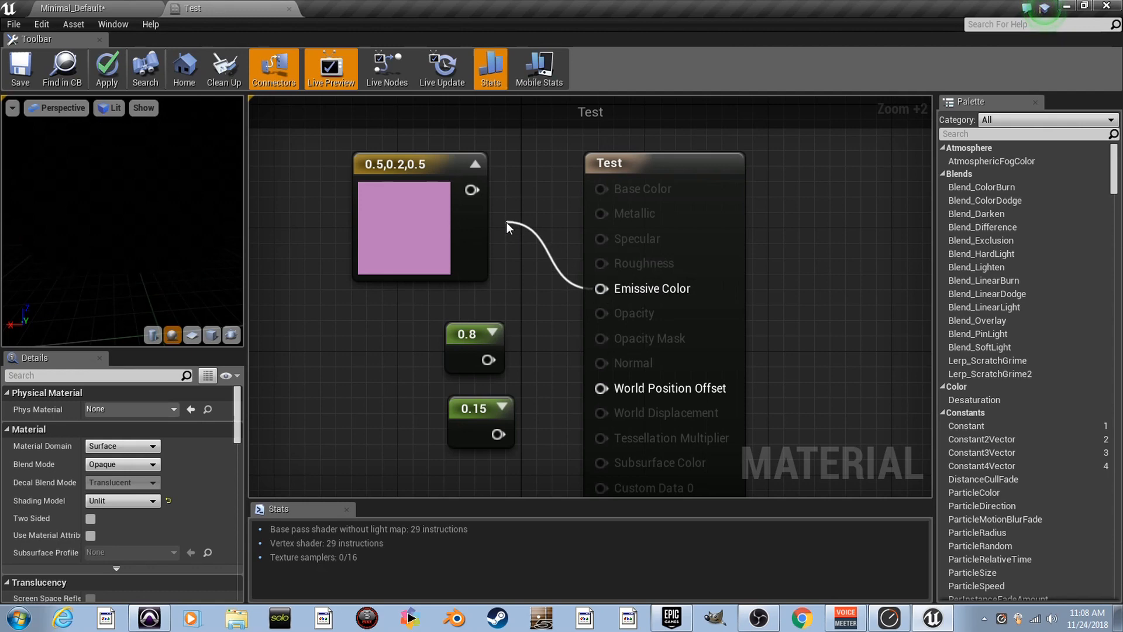
left_click_drag(483, 194, 483, 193)
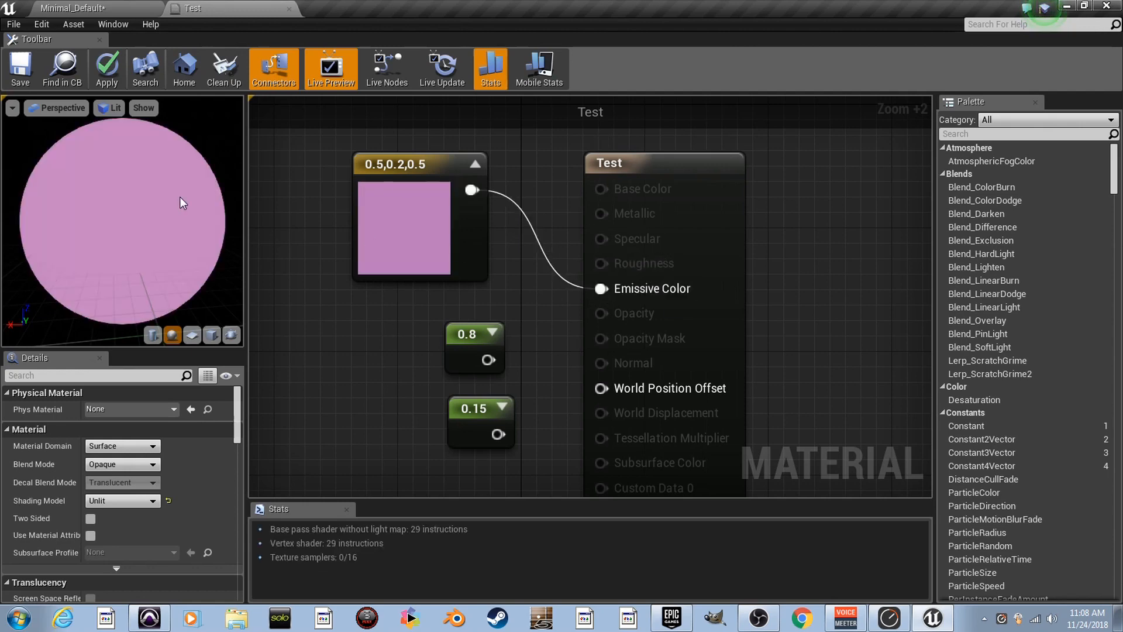
Save the unlit material and inspect it on the pipe in the level
left_click(34, 73)
left_click(101, 7)
right_click_drag(303, 266, 436, 306)
Reopen the Test material, move the color node farther from the output and add a Multiply node between them
left_click(31, 376)
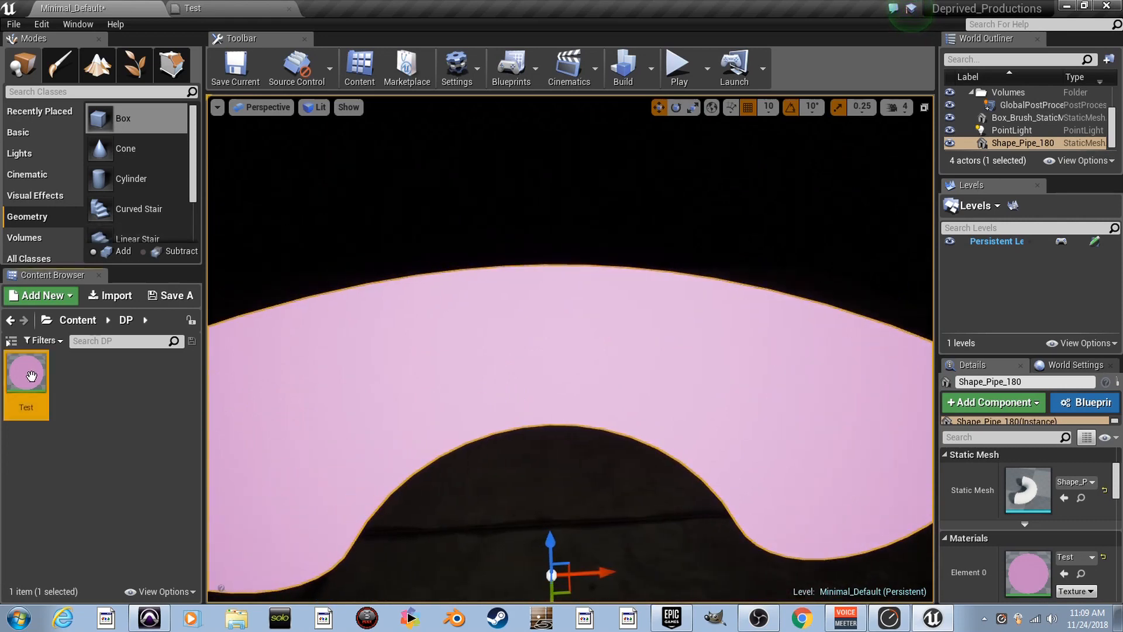
double_click(31, 376)
left_click_drag(456, 237, 283, 227)
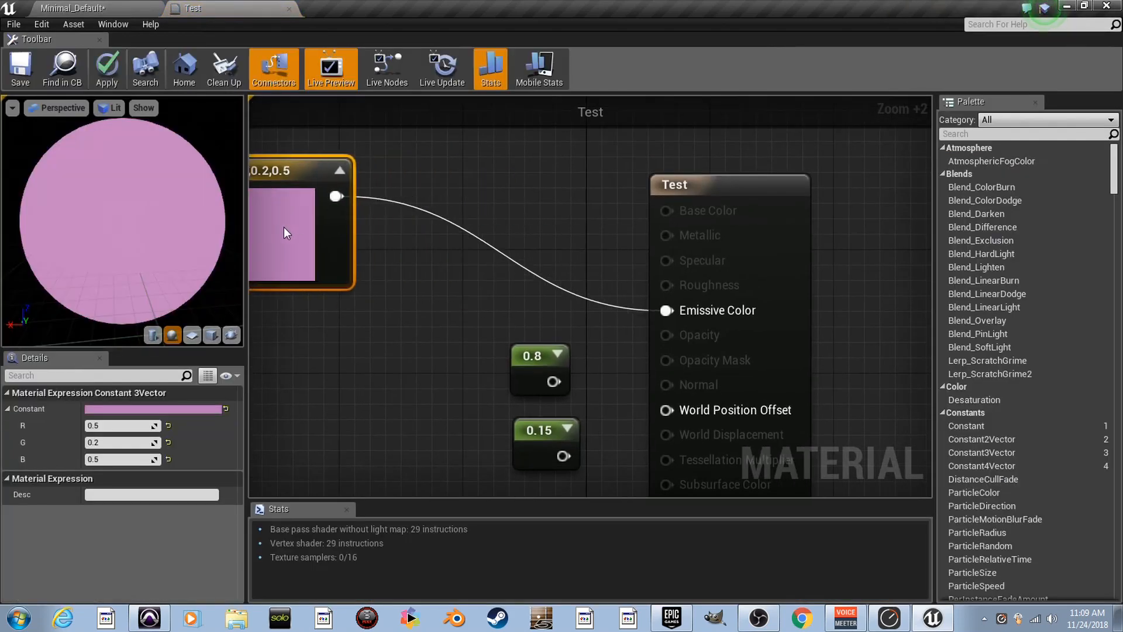
right_click_drag(341, 235, 415, 248)
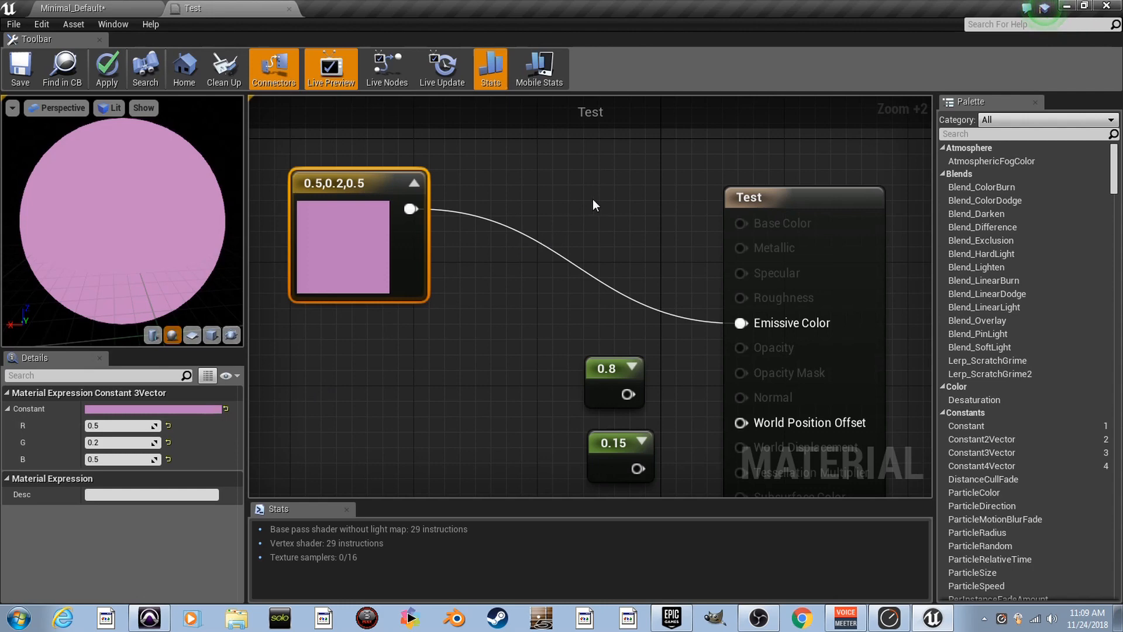
left_click(566, 230)
left_click_drag(609, 285, 550, 237)
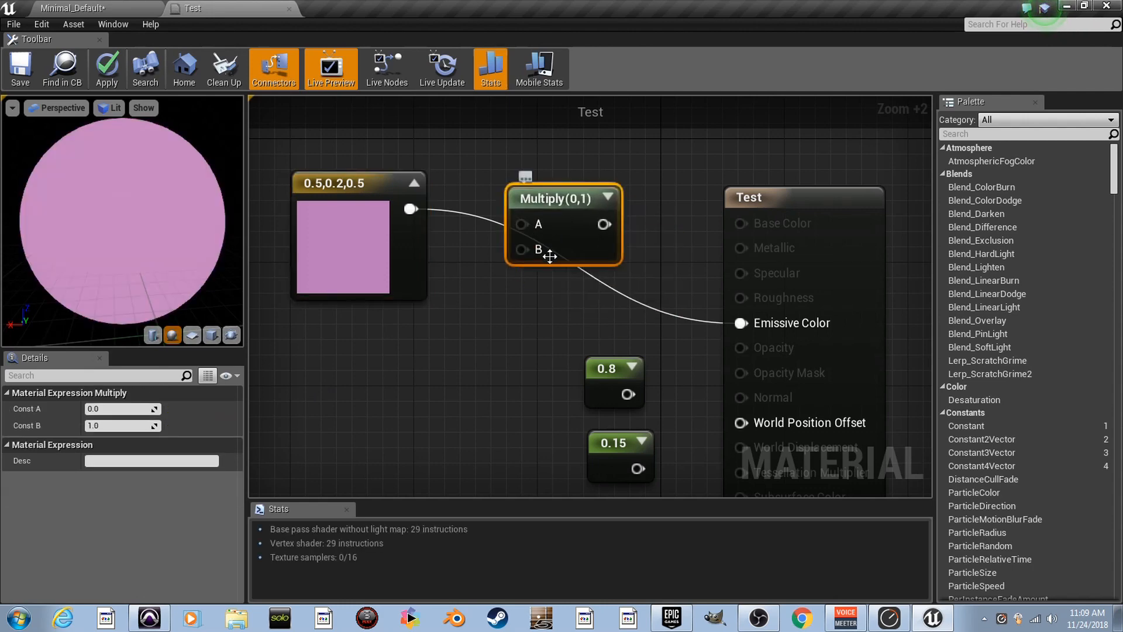
Connect the color node to the Multiply node's A input and break the existing Emissive Color connection
left_click_drag(477, 220, 551, 291)
left_click(742, 322, "alt")
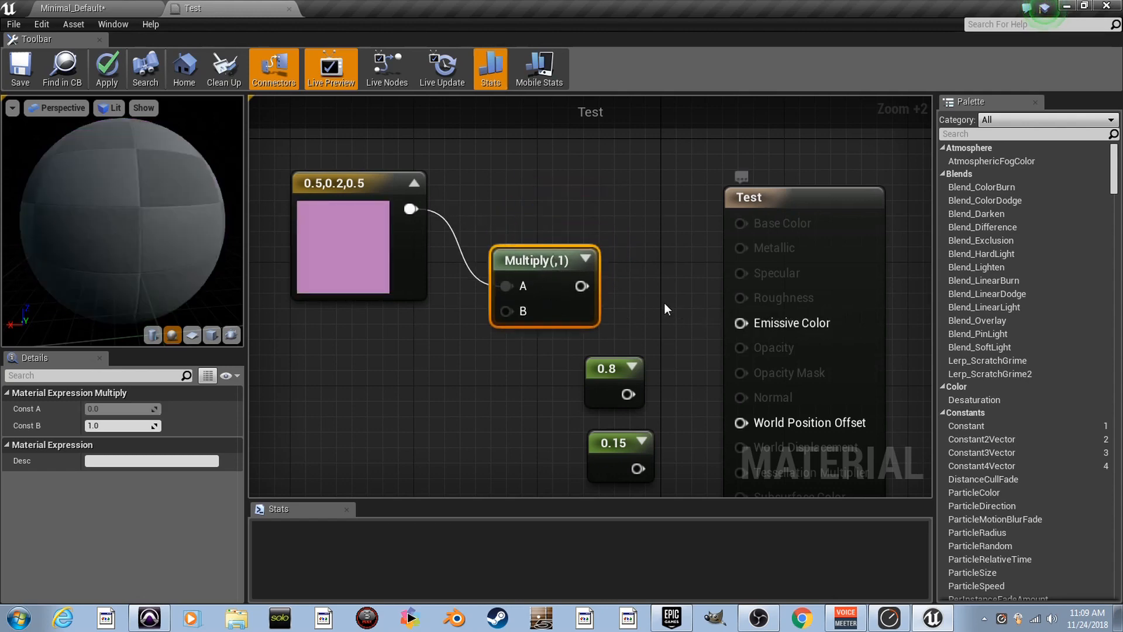
left_click_drag(518, 287, 533, 271)
Set the Multiply node's Const B to 0.4 and connect its output to Emissive Color
left_click(123, 425)
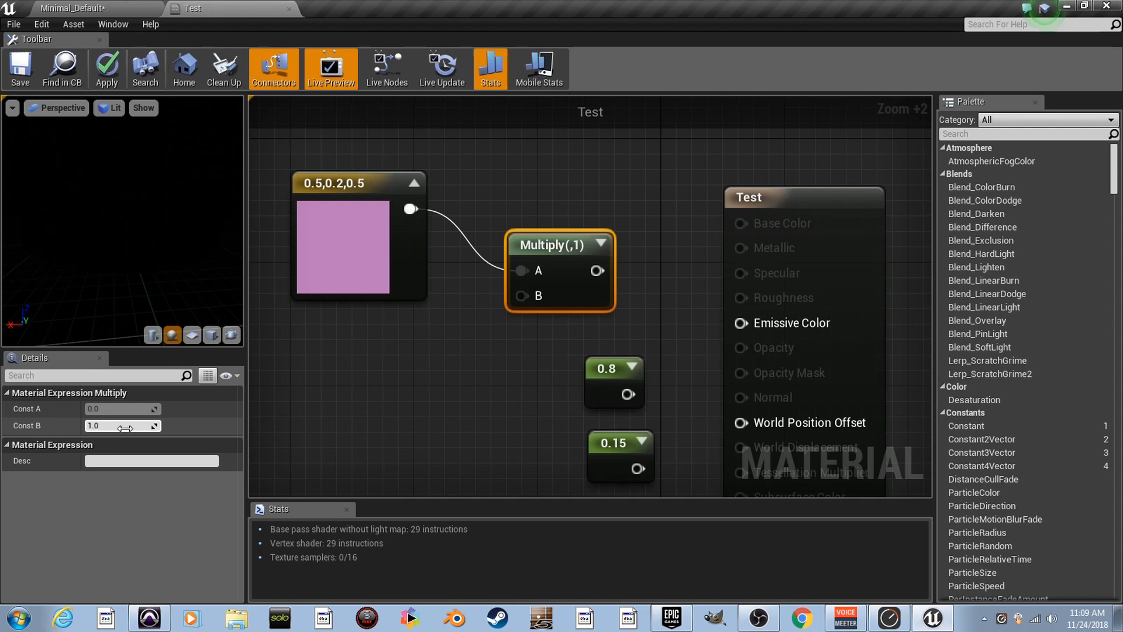
type("0.4")
key("Return")
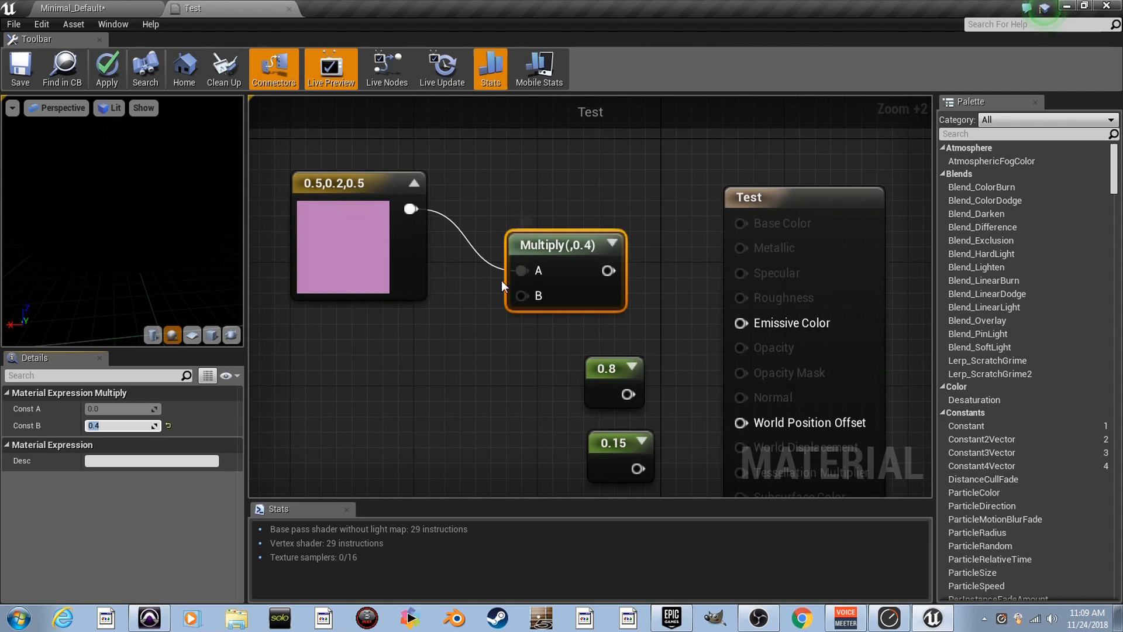
left_click_drag(608, 271, 740, 322)
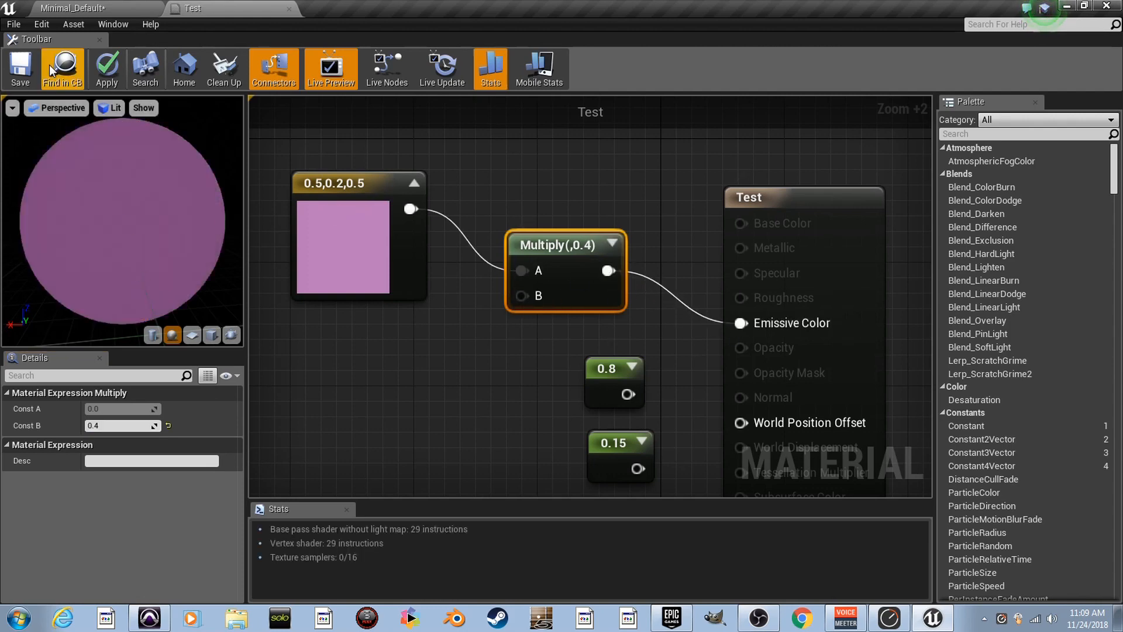
Save the Test material and inspect the multiplied emissive color on the pipe in the level
left_click(23, 83)
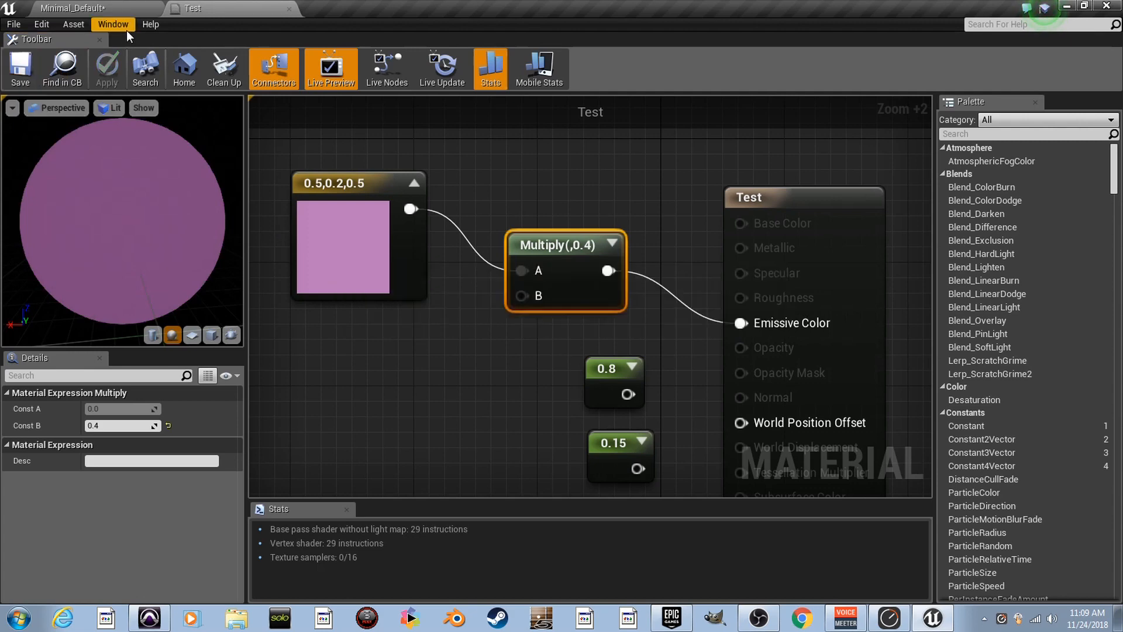
left_click(146, 11)
left_click_drag(571, 351, 661, 348, "alt")
left_click_drag(349, 357, 416, 337, "alt")
Return to the Test material, check the pipe in the level once more, and set the material's Shading Model to Default Lit
left_click(240, 7)
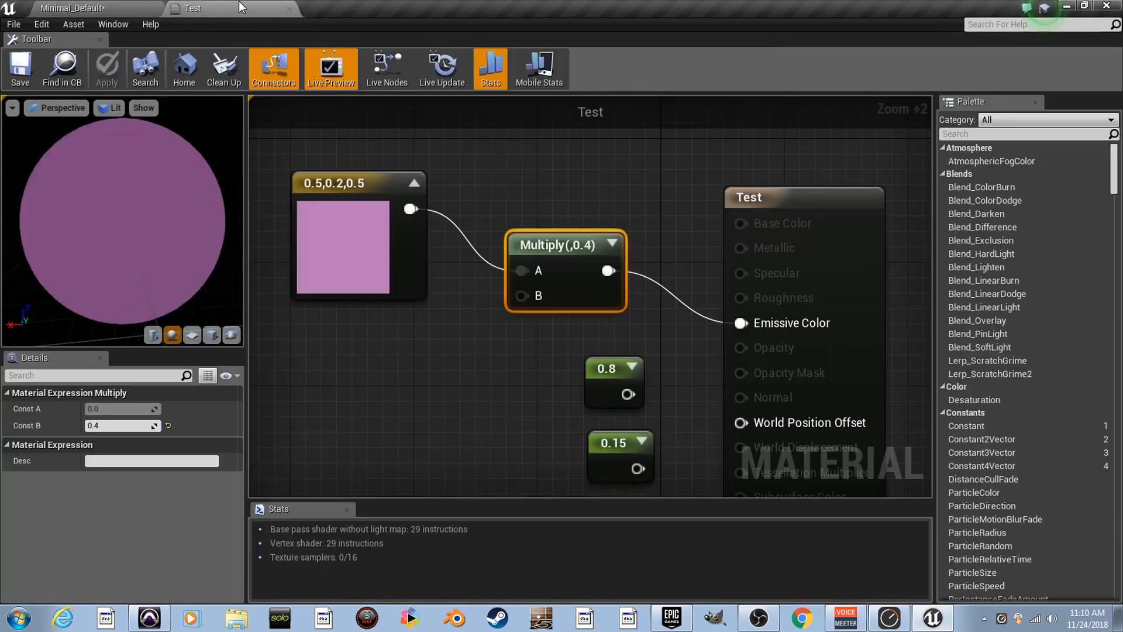
left_click(814, 307)
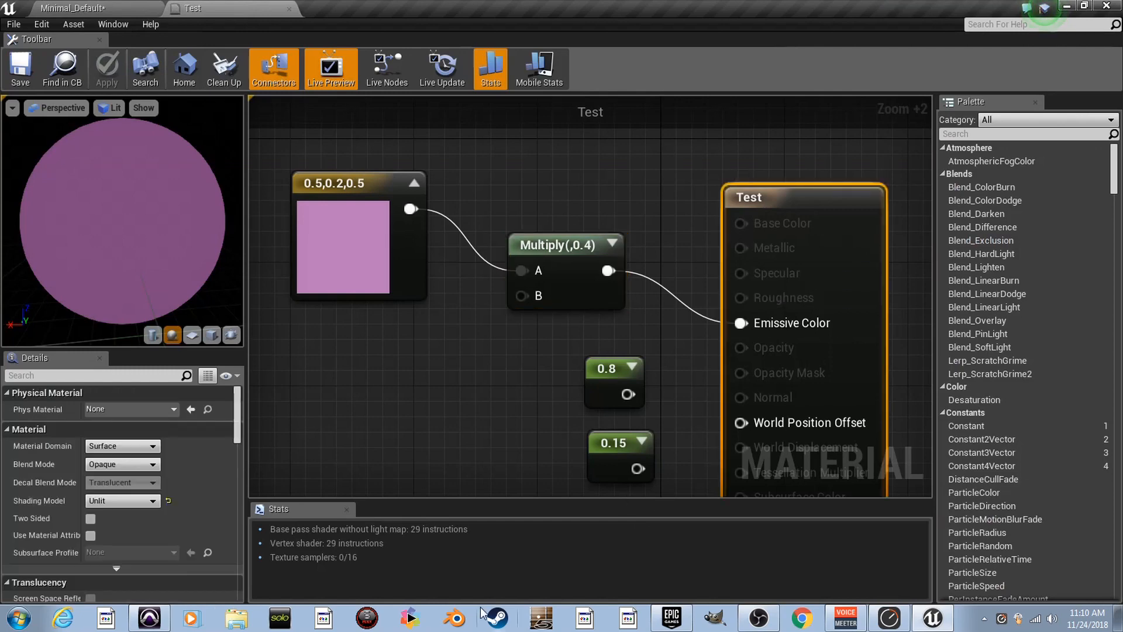
left_click(104, 8)
right_click_drag(444, 246, 386, 246)
key("w")
key("s")
left_click(293, 8)
left_click(131, 501)
left_click(117, 523)
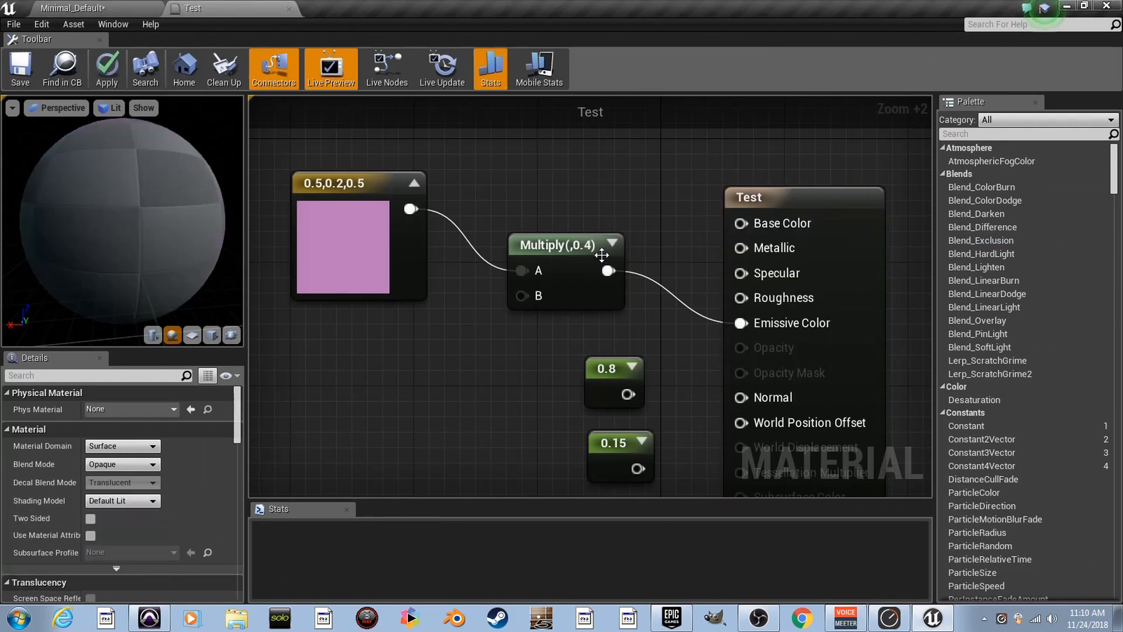
Move the Multiply output from Emissive Color to Base Color, link 0.8 to Metallic and 0.15 to Roughness, and save the material
left_click_drag(608, 272, 741, 223)
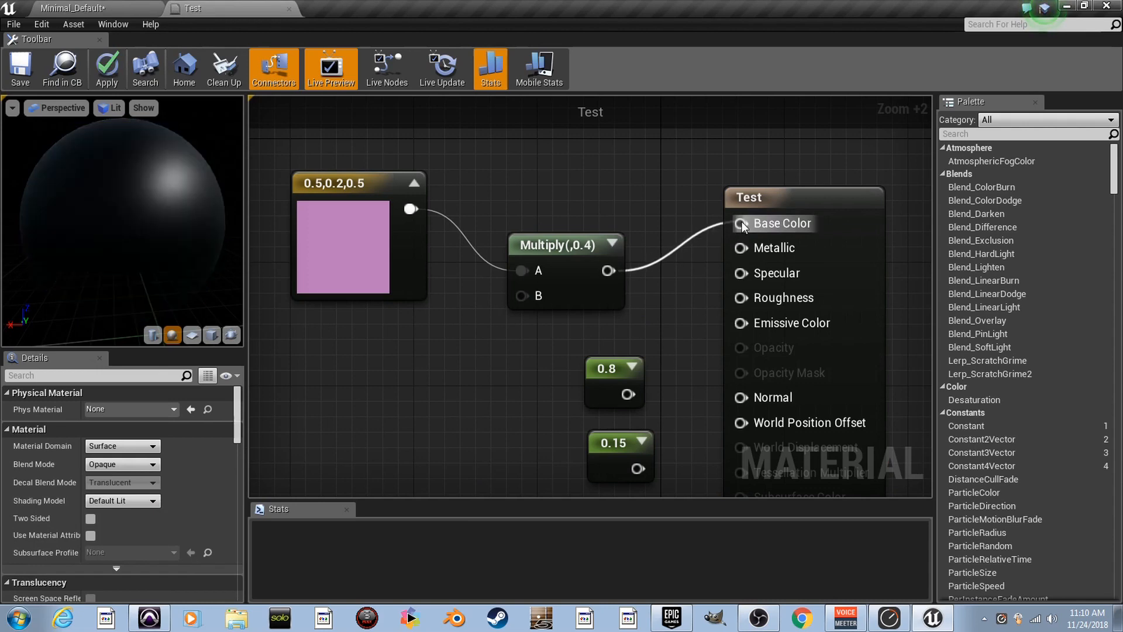
left_click_drag(608, 302, 723, 155)
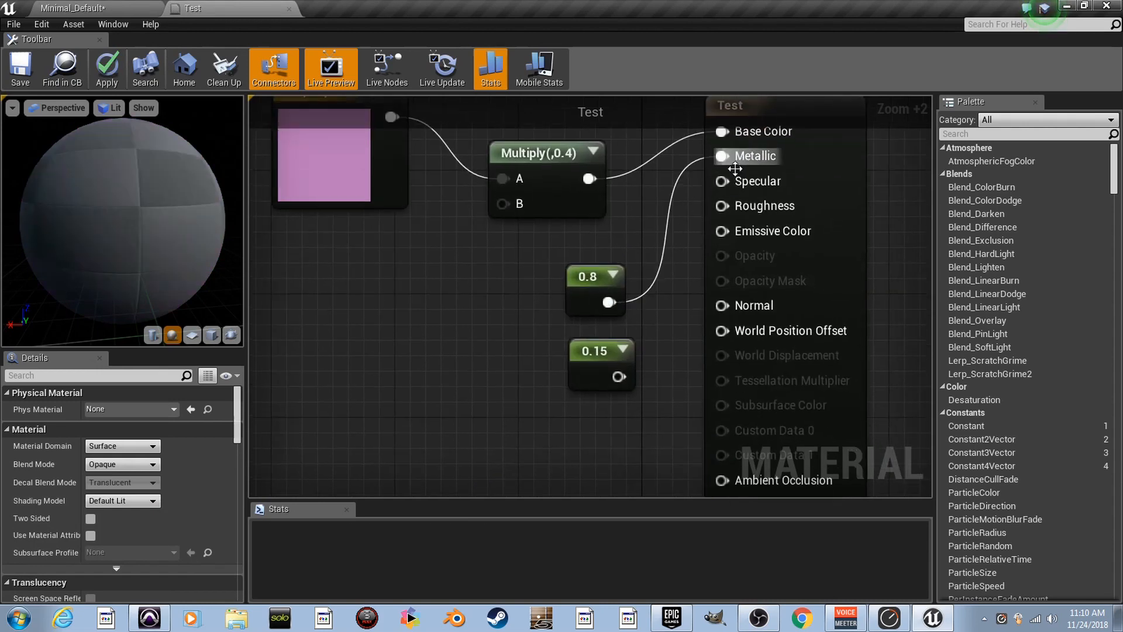
left_click_drag(618, 377, 722, 205)
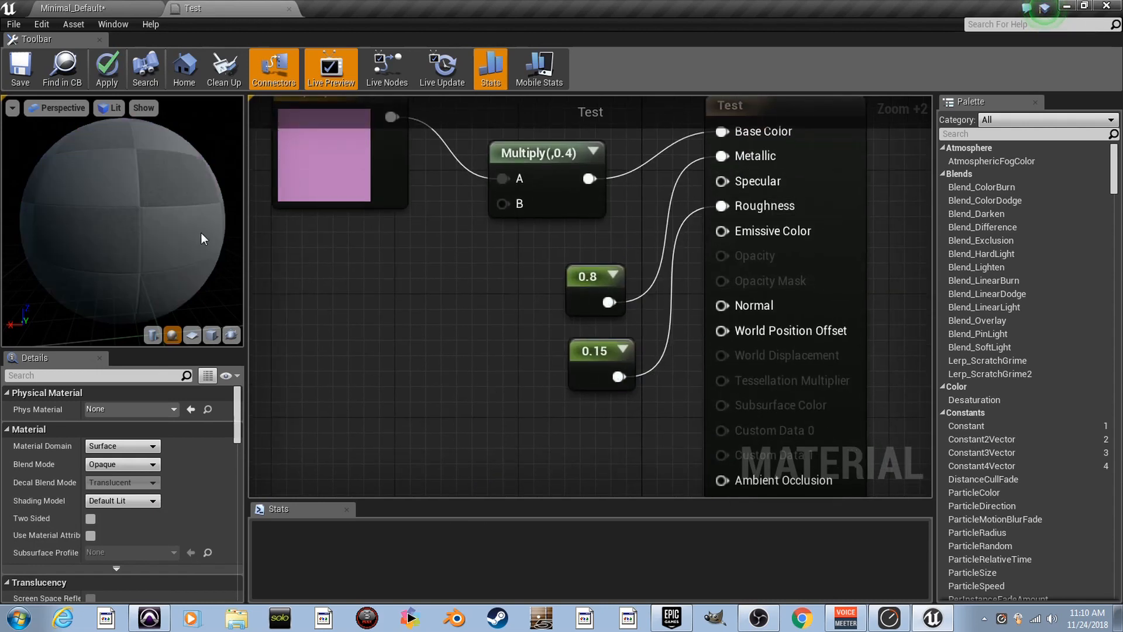
left_click(18, 66)
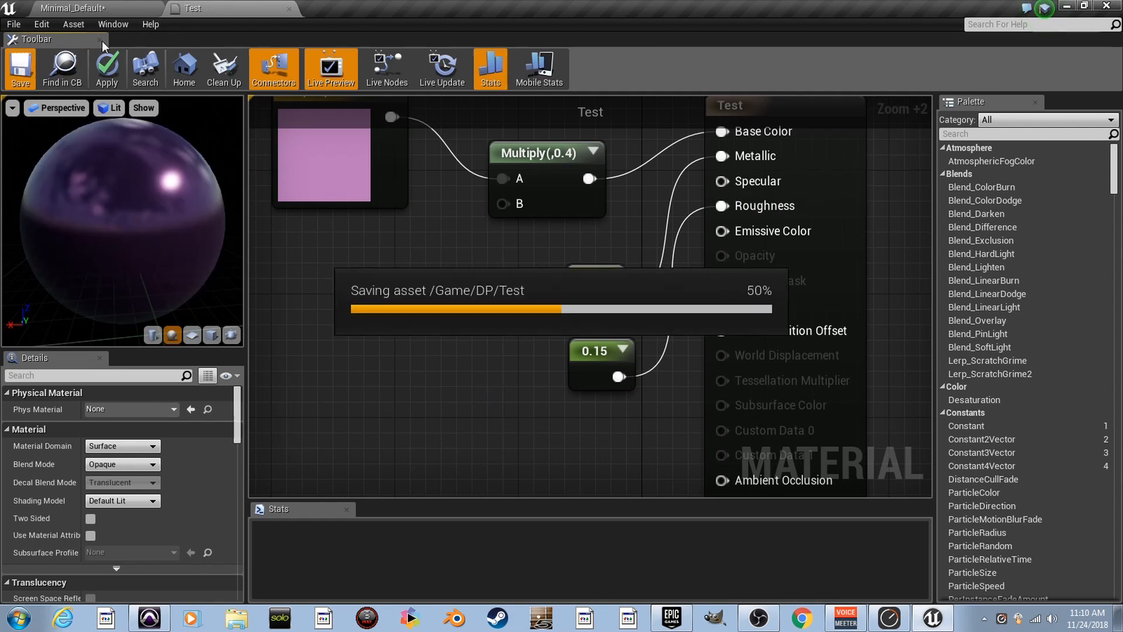
Examine the Default Lit material's highlights, reflections and shading on the pipe in the level from several angles
left_click(105, 7)
key("w")
right_click_drag(309, 291, 450, 299)
key("s")
key("w")
key("s")
key("a")
key("s")
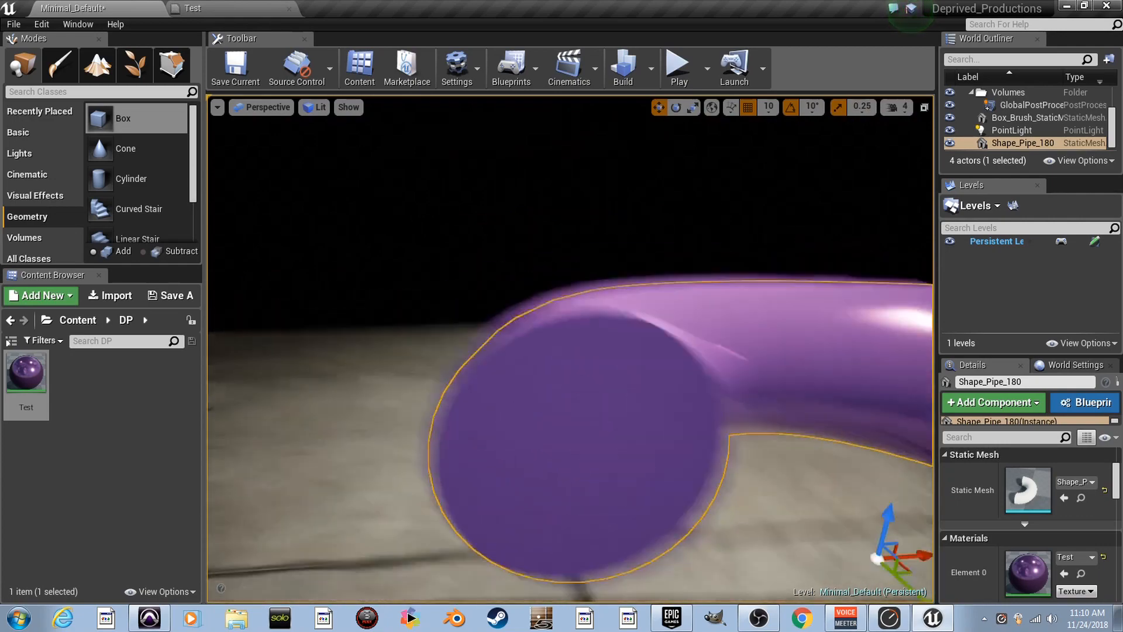
key("w")
right_click_drag(450, 299, 497, 299)
key("s")
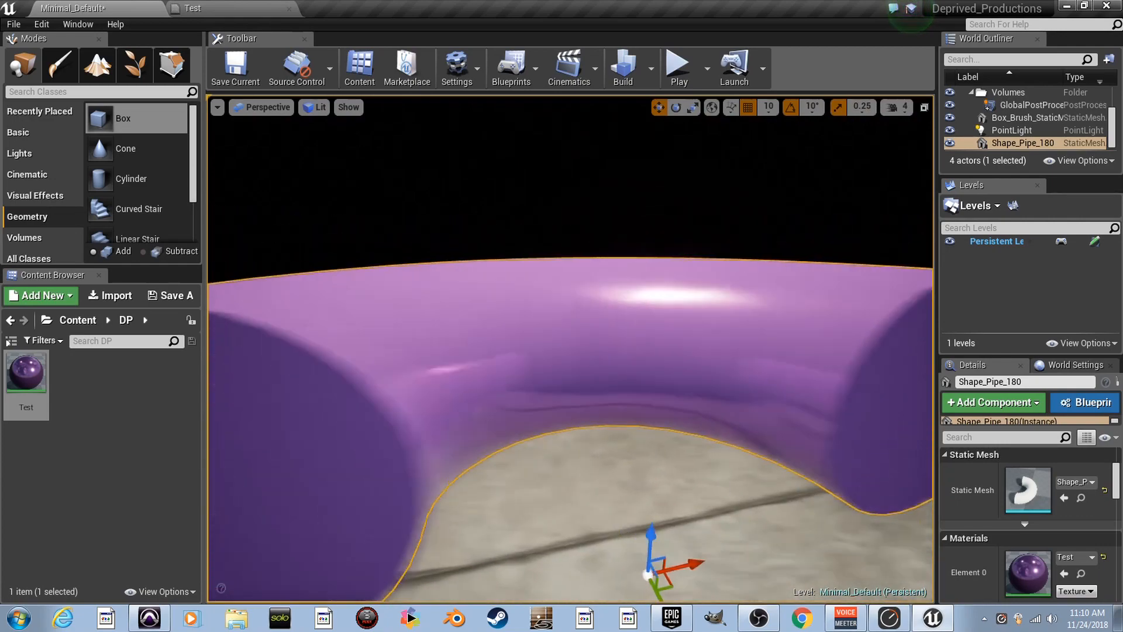
mouse_move(497, 298)
right_mouse_down()
mouse_move(498, 334)
mouse_move(509, 334)
mouse_move(497, 305)
right_mouse_up()
key("s")
key("s")
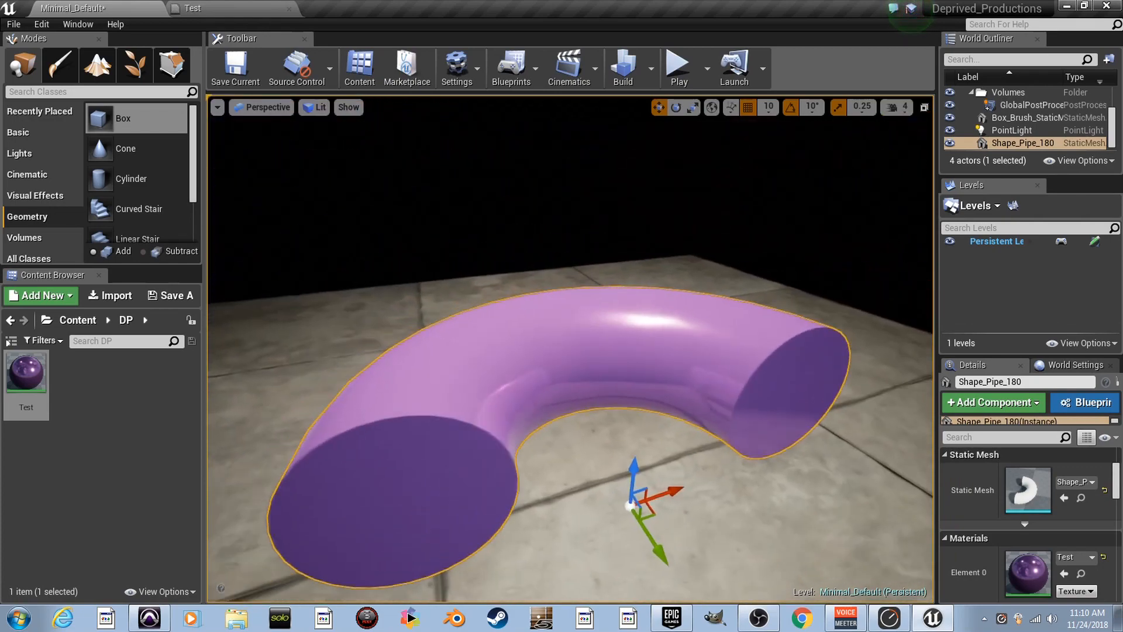
key("a")
right_click_drag(497, 305, 602, 308)
key("s")
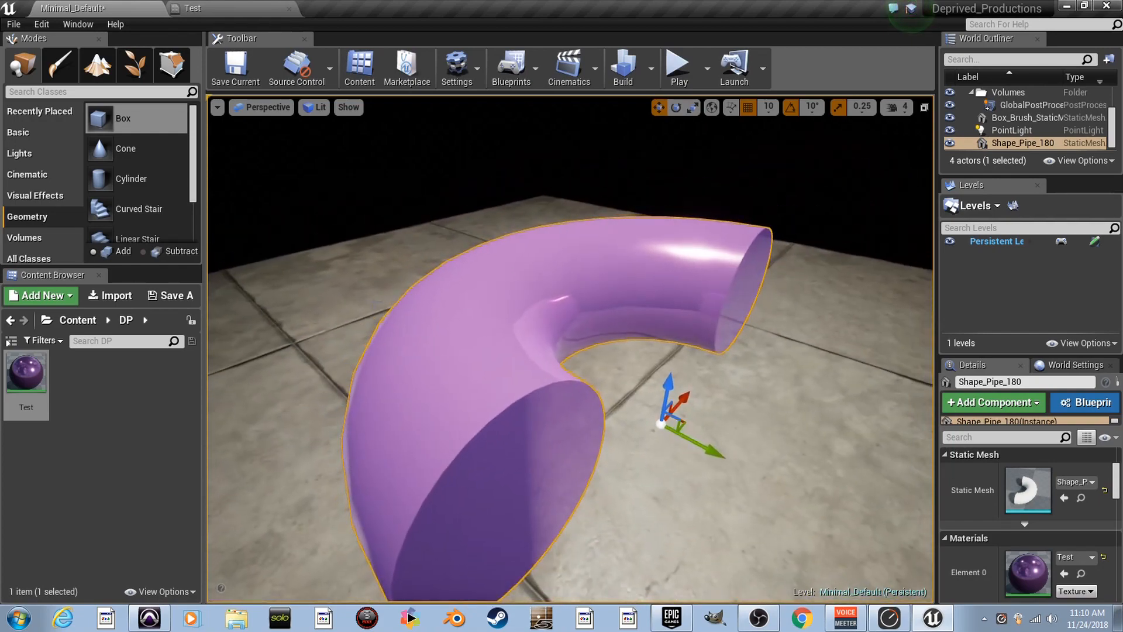
right_click_drag(570, 348, 555, 328)
key("w")
key("a")
key("d")
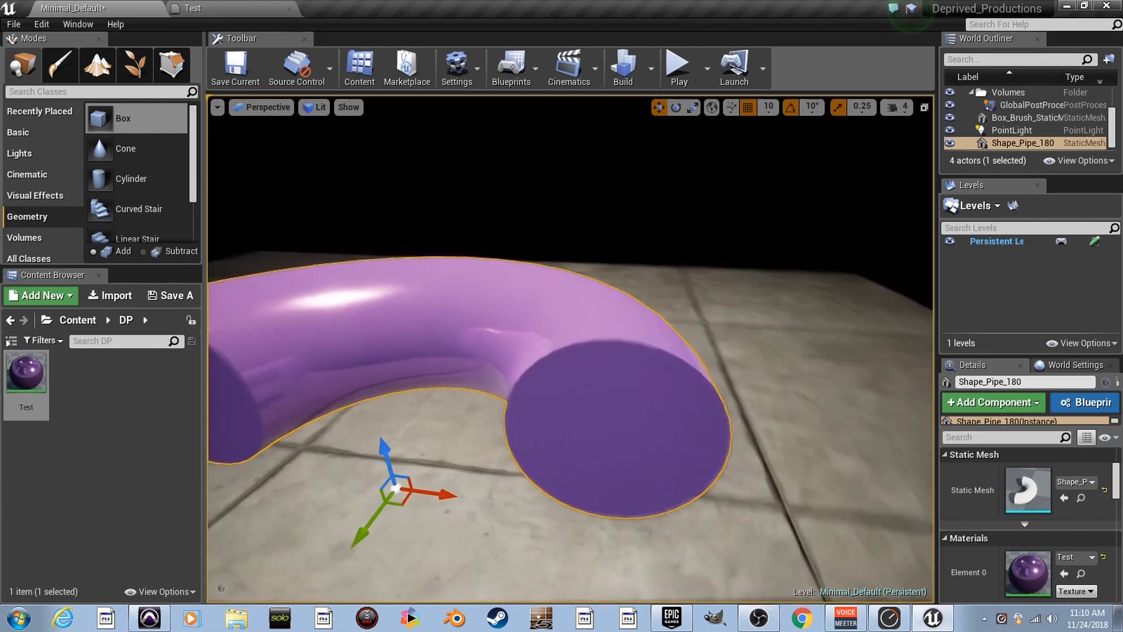
right_click_drag(556, 328, 526, 345)
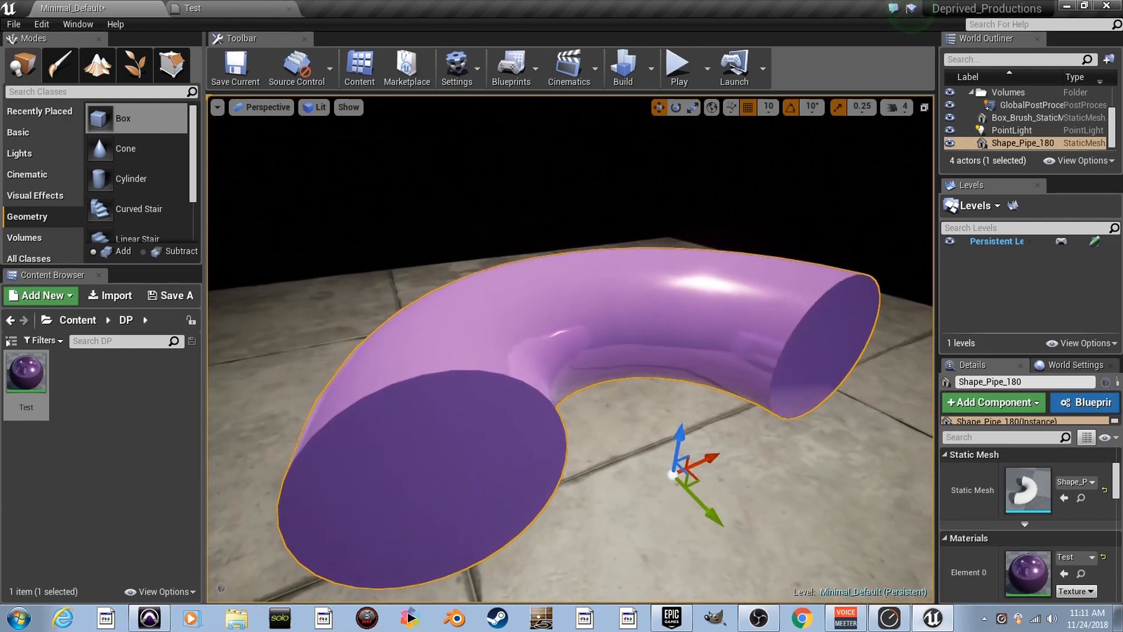